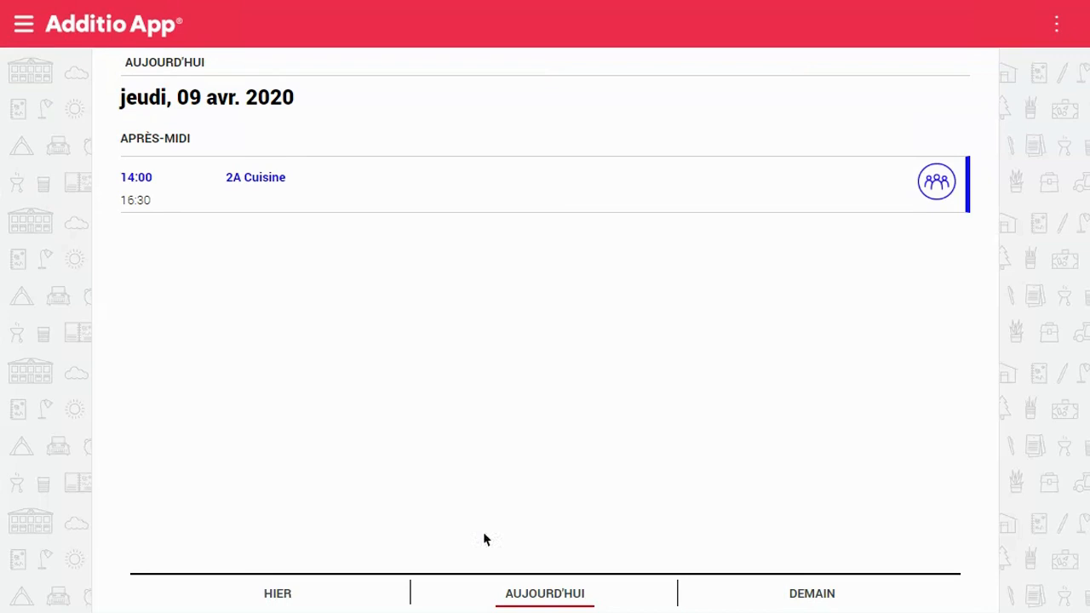
# Step: Open the attendance sheet of the 2A Management group and view the first student's attendance summary
pyautogui.click(24, 27)
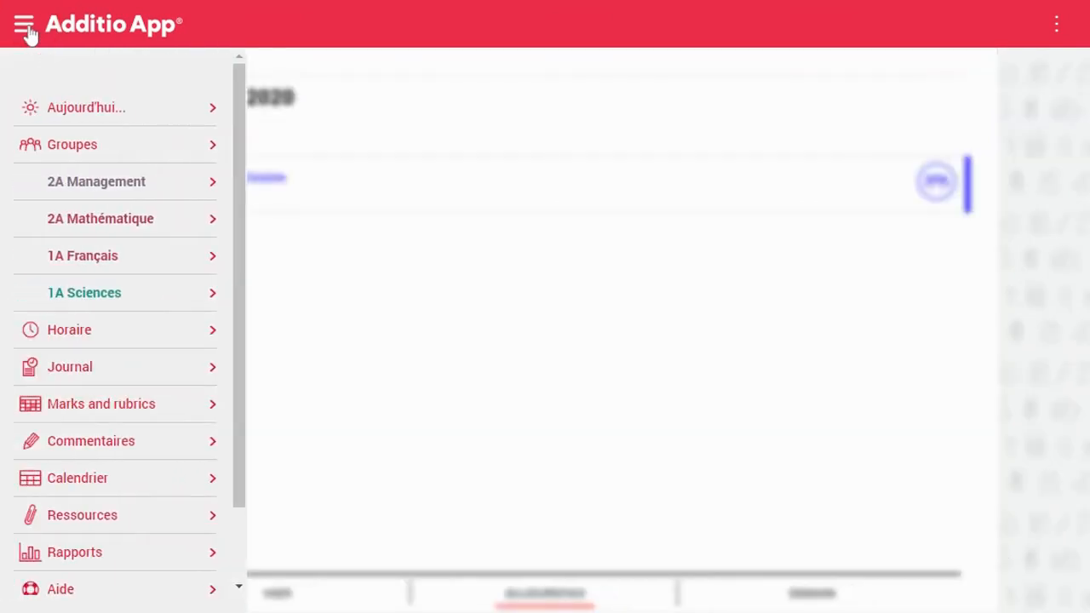
pyautogui.click(96, 184)
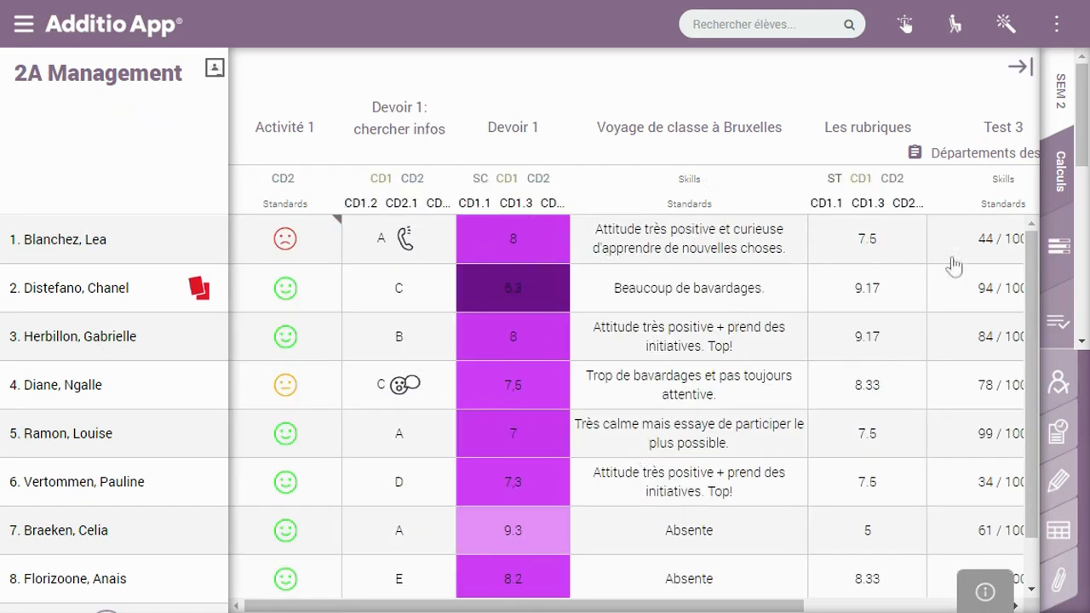
pyautogui.click(1070, 381)
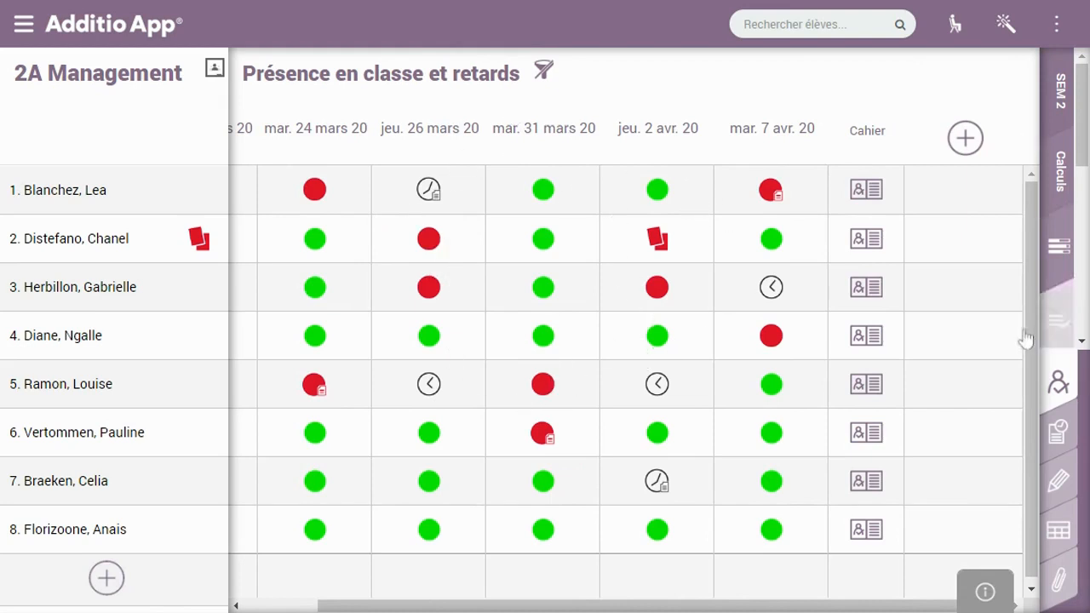
pyautogui.click(861, 192)
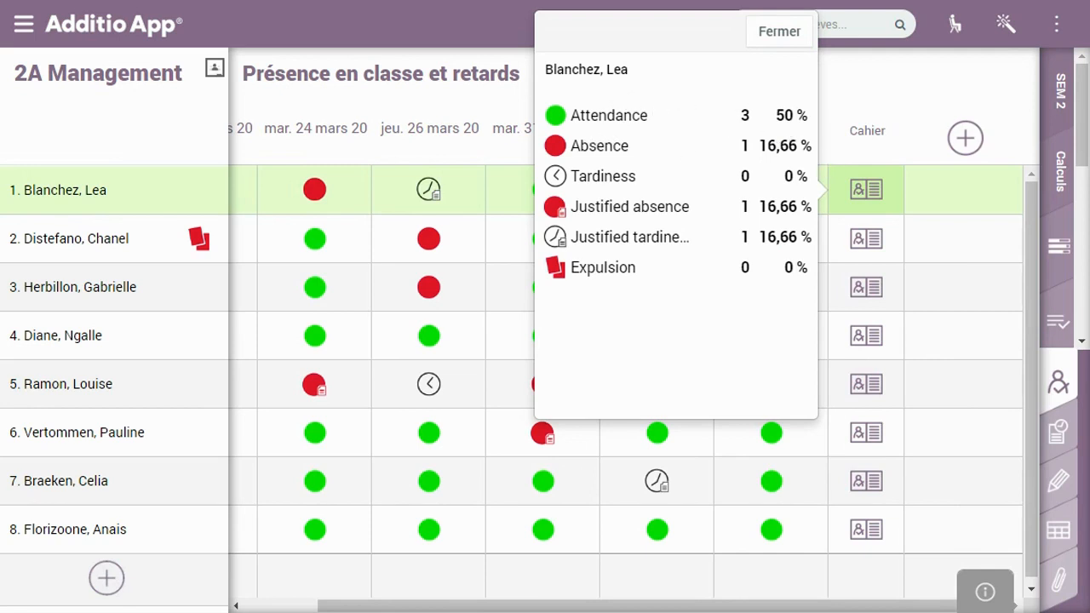
pyautogui.click(775, 36)
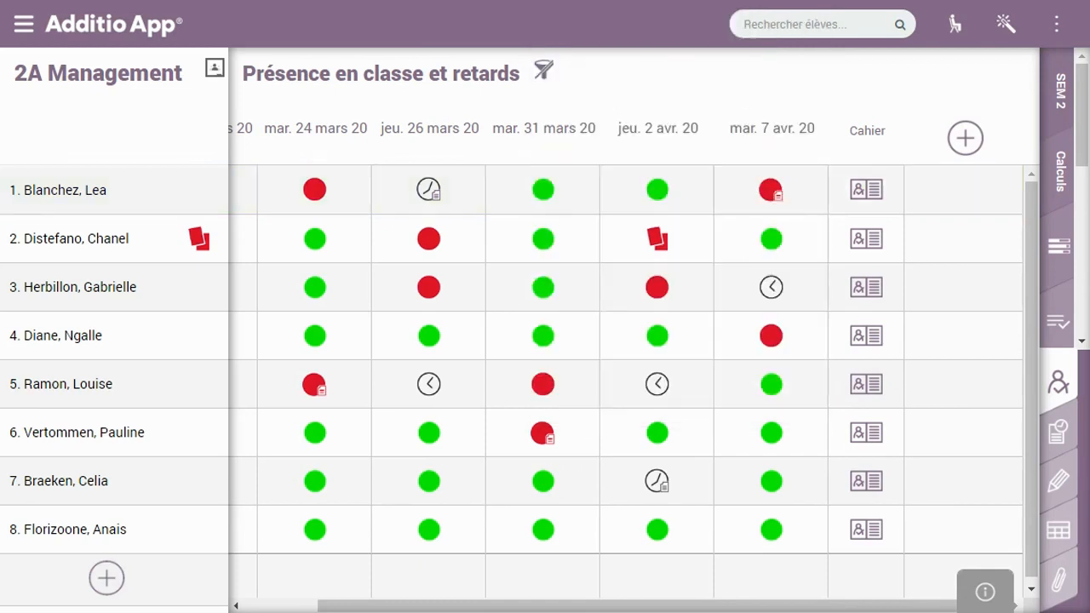
# Step: Add an attendance column for jeu. 9 avr. 20 and set its subtitle to Atelier
pyautogui.click(966, 140)
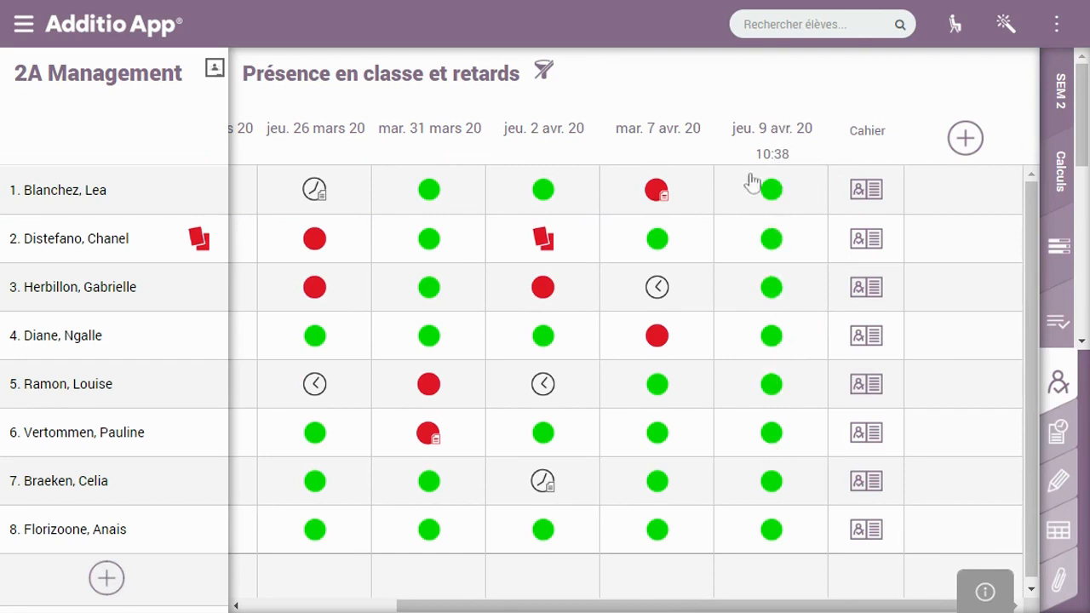
pyautogui.click(771, 133)
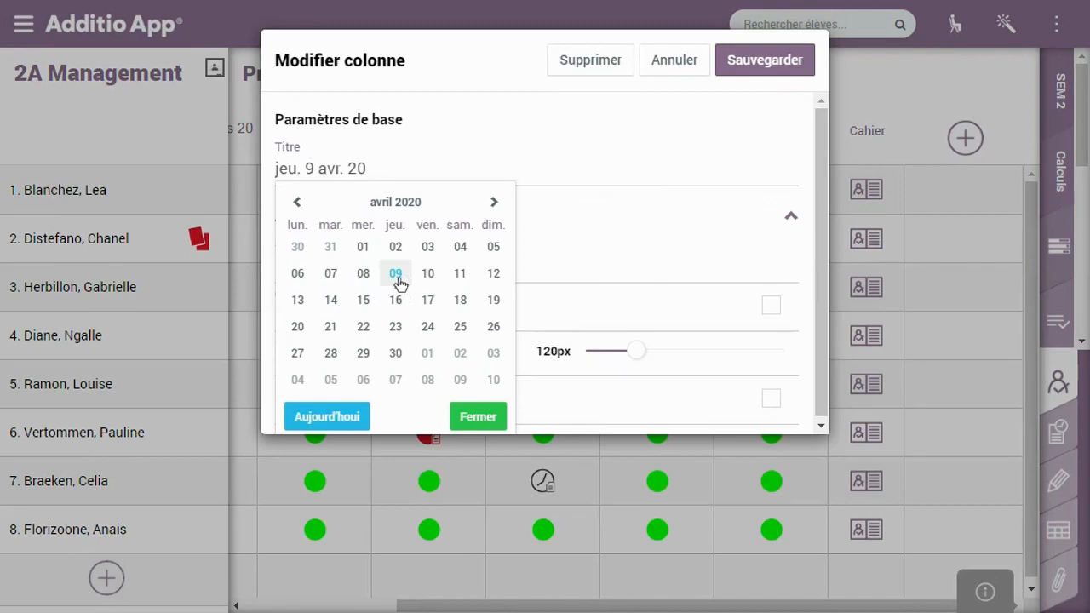
pyautogui.click(590, 236)
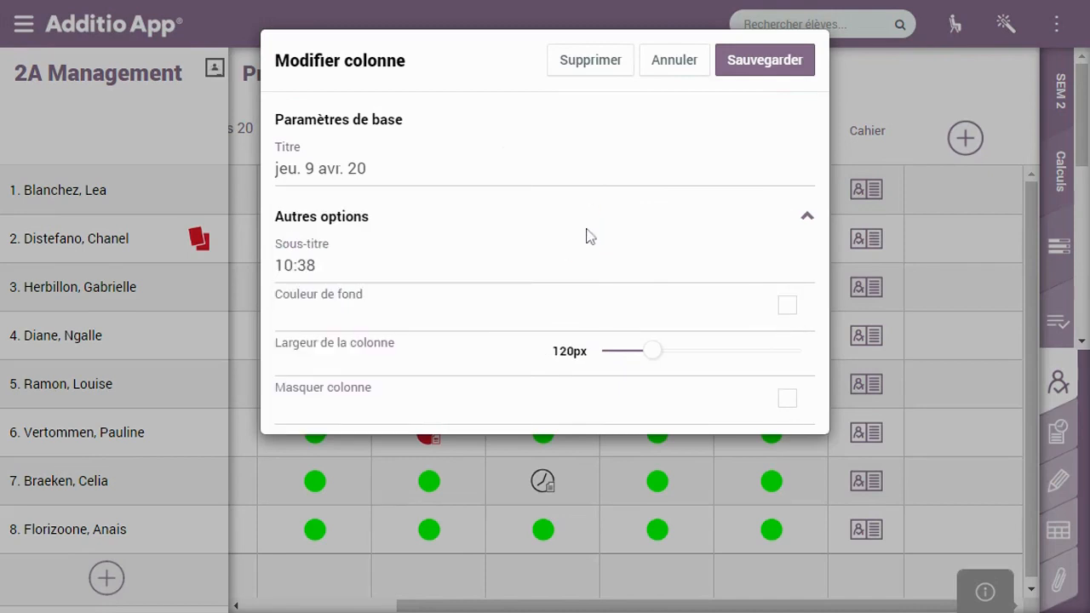
pyautogui.moveTo(369, 269); pyautogui.dragTo(214, 264)
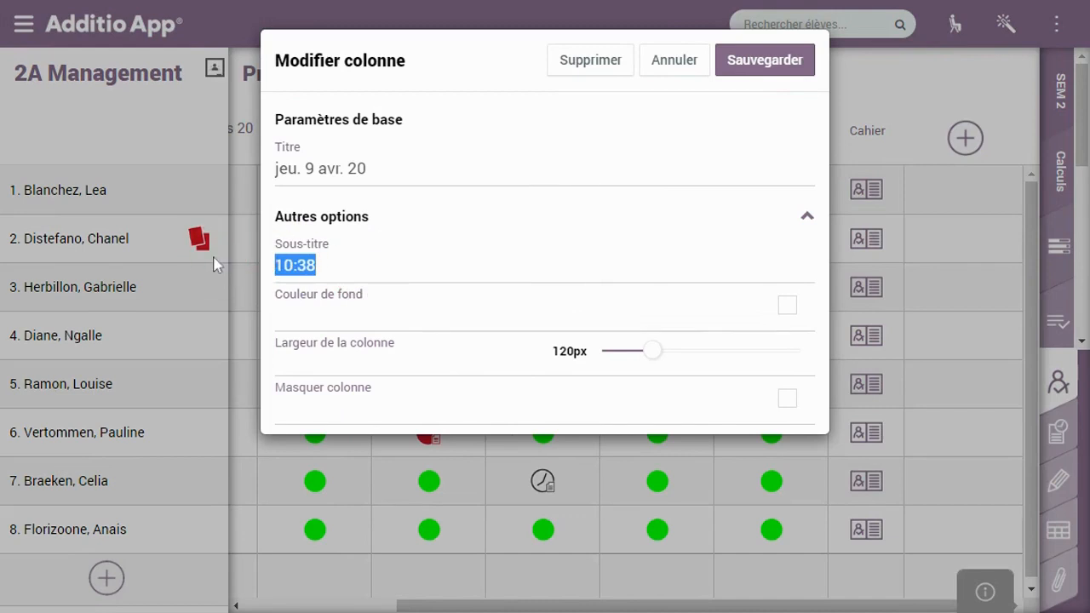
pyautogui.write('Atelier')
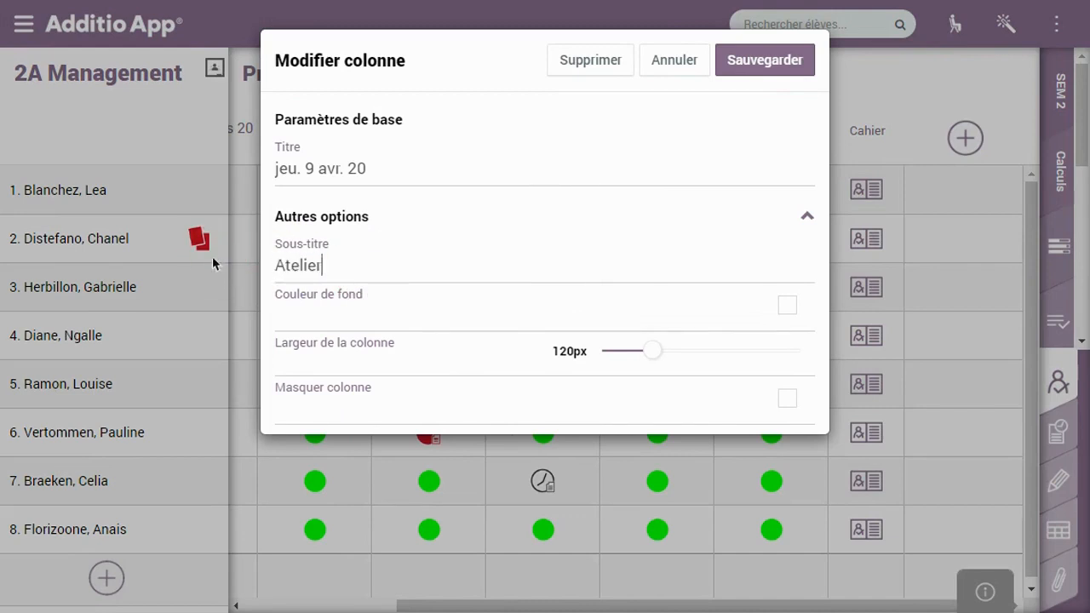
# Step: Give the Atelier column a light red background and a width of 174px, and save the column settings
pyautogui.click(787, 306)
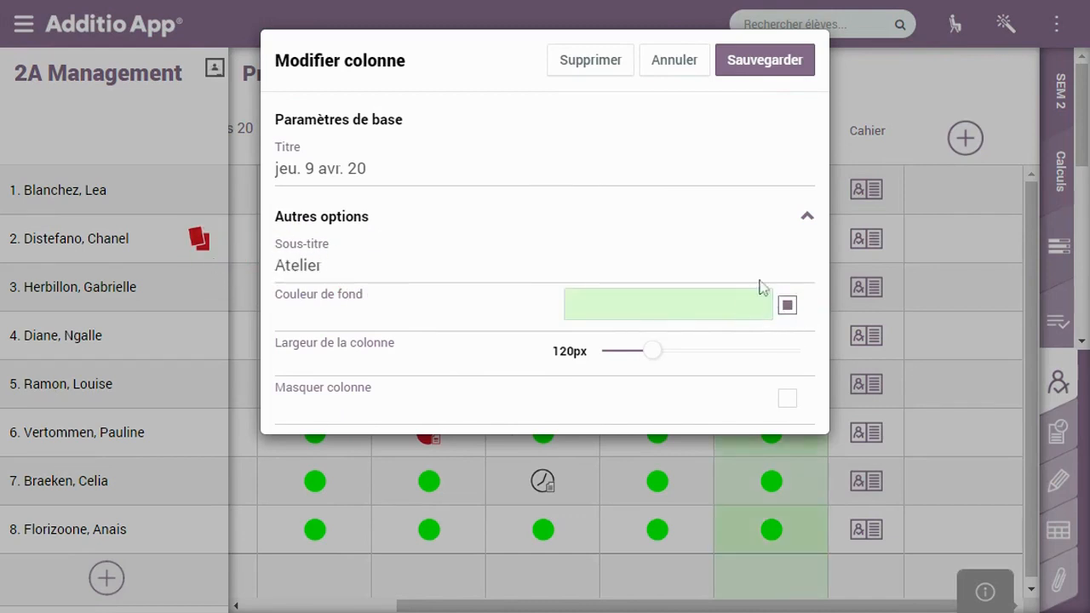
pyautogui.click(743, 315)
pyautogui.click(680, 402)
pyautogui.click(796, 308)
pyautogui.click(789, 310)
pyautogui.click(721, 316)
pyautogui.click(621, 439)
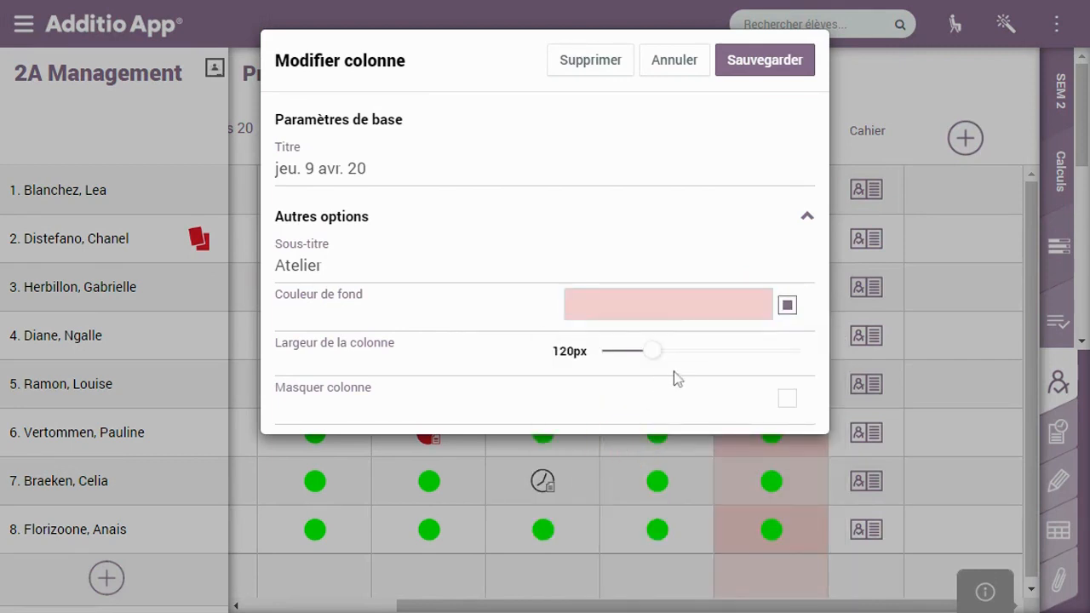
pyautogui.moveTo(655, 358); pyautogui.dragTo(716, 358)
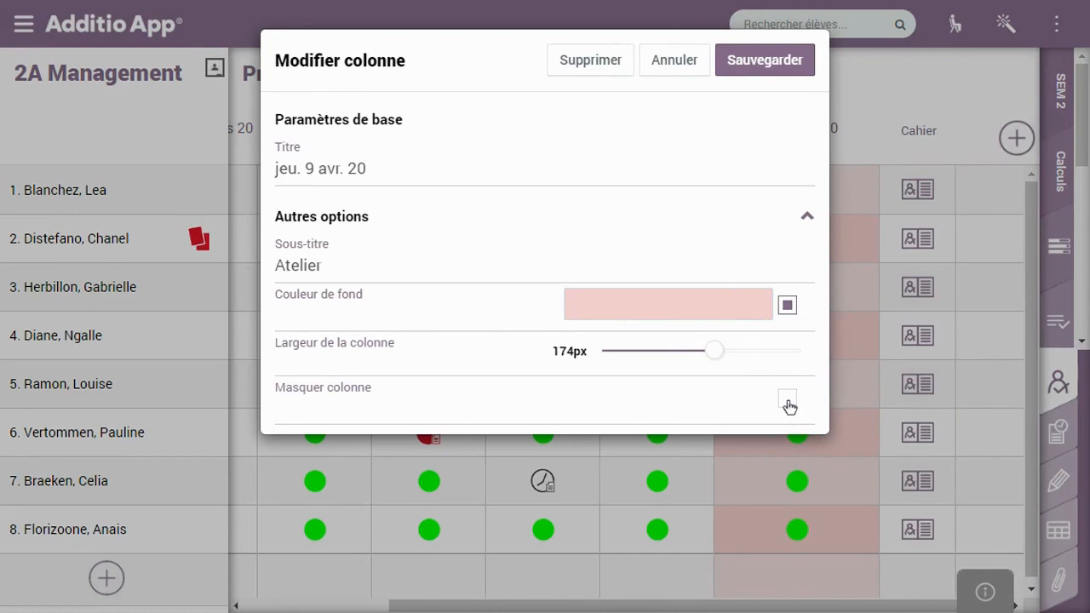
pyautogui.click(774, 65)
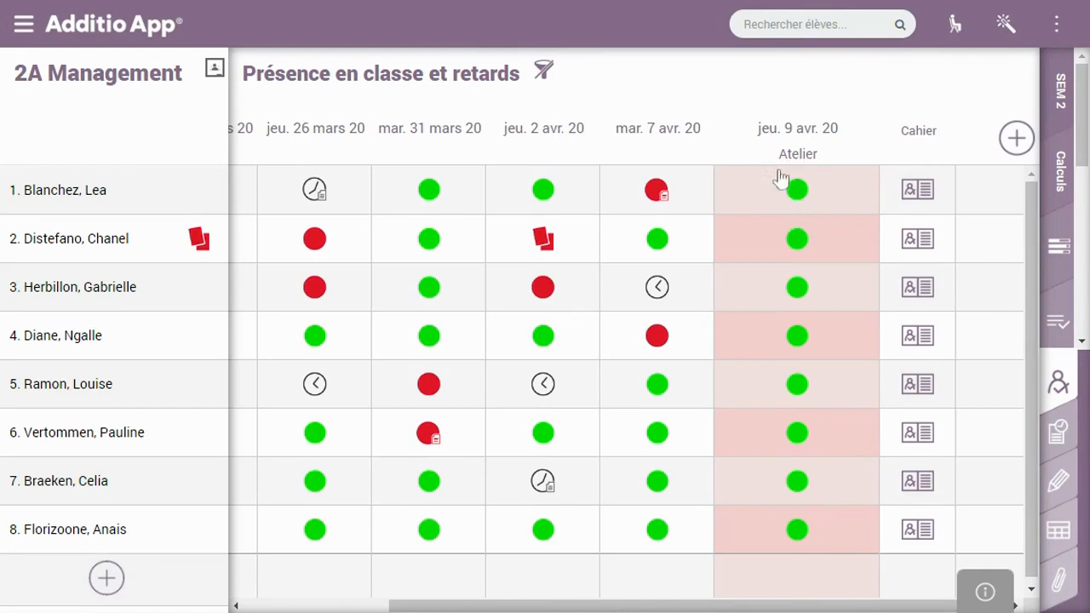
# Step: With automatic advance to the next student enabled, record Attendance, Absence, Tardiness and Justified absence for students 1 to 4 in the Atelier column
pyautogui.click(798, 193)
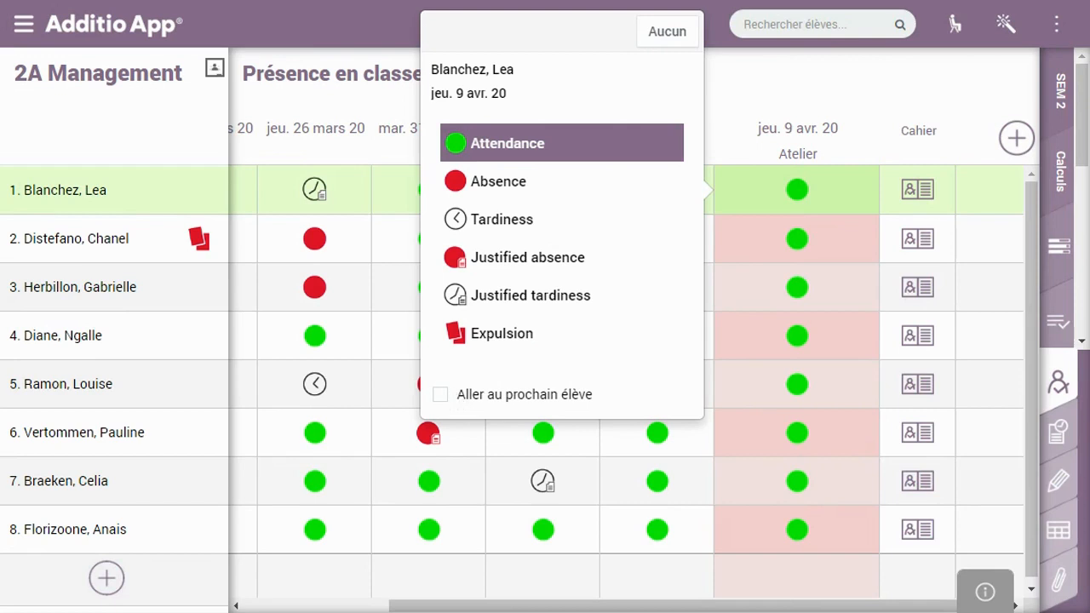
pyautogui.click(441, 394)
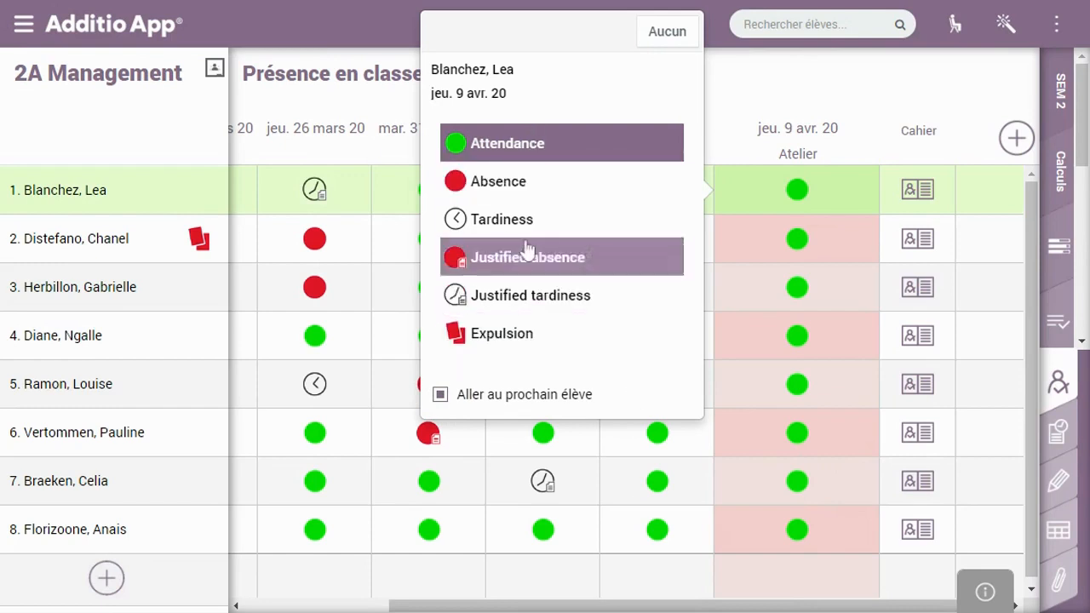
pyautogui.click(540, 146)
pyautogui.click(535, 208)
pyautogui.click(533, 394)
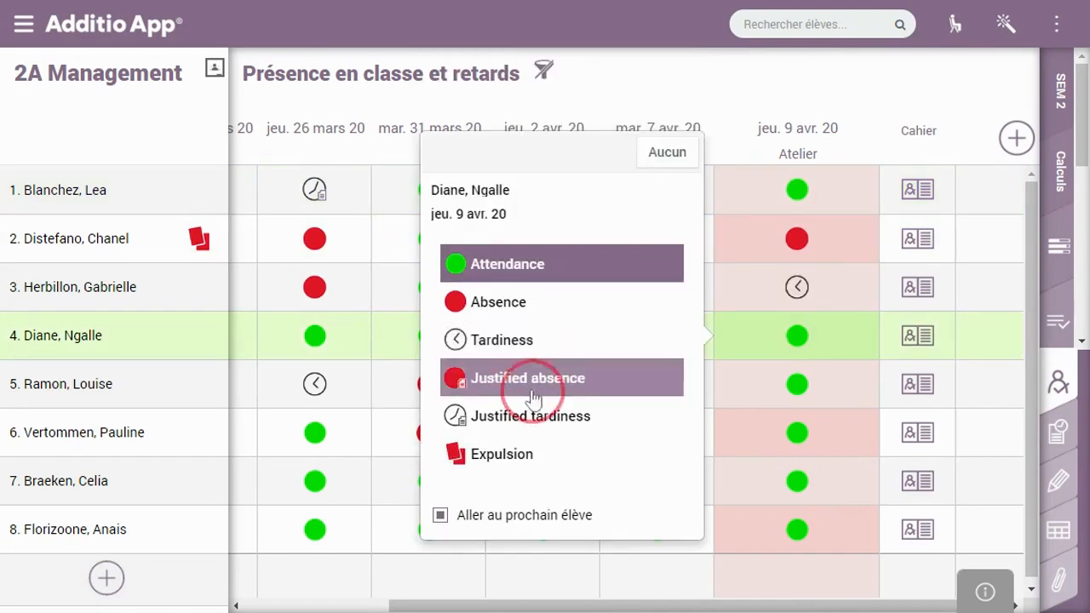
# Step: Record Absence, Expulsion, Justified tardiness and Attendance for students 5 to 8 in the Atelier column
pyautogui.click(530, 358)
pyautogui.click(517, 516)
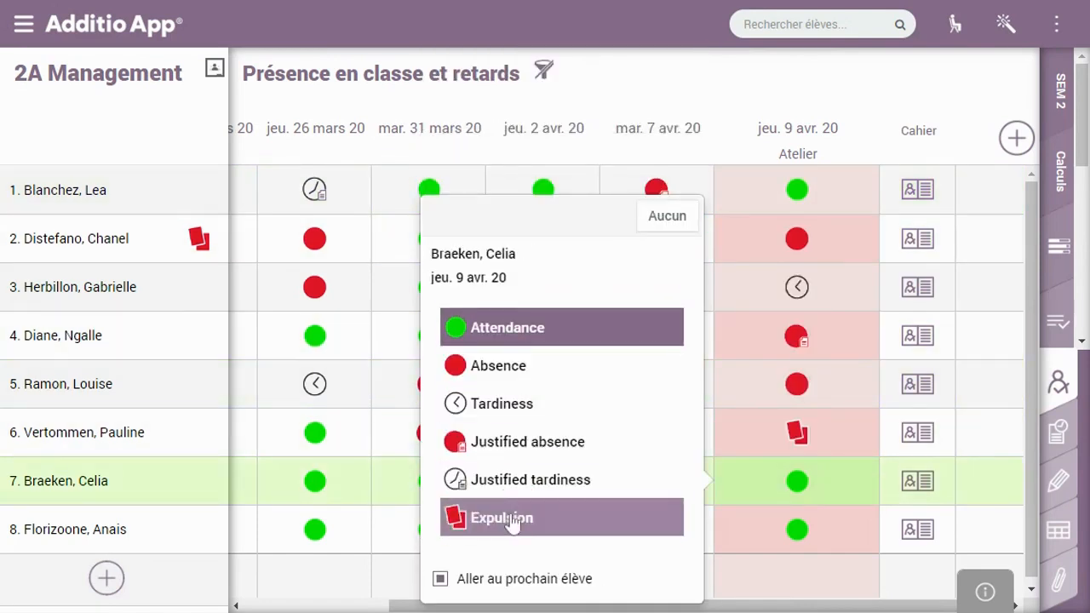
pyautogui.click(515, 482)
pyautogui.click(509, 330)
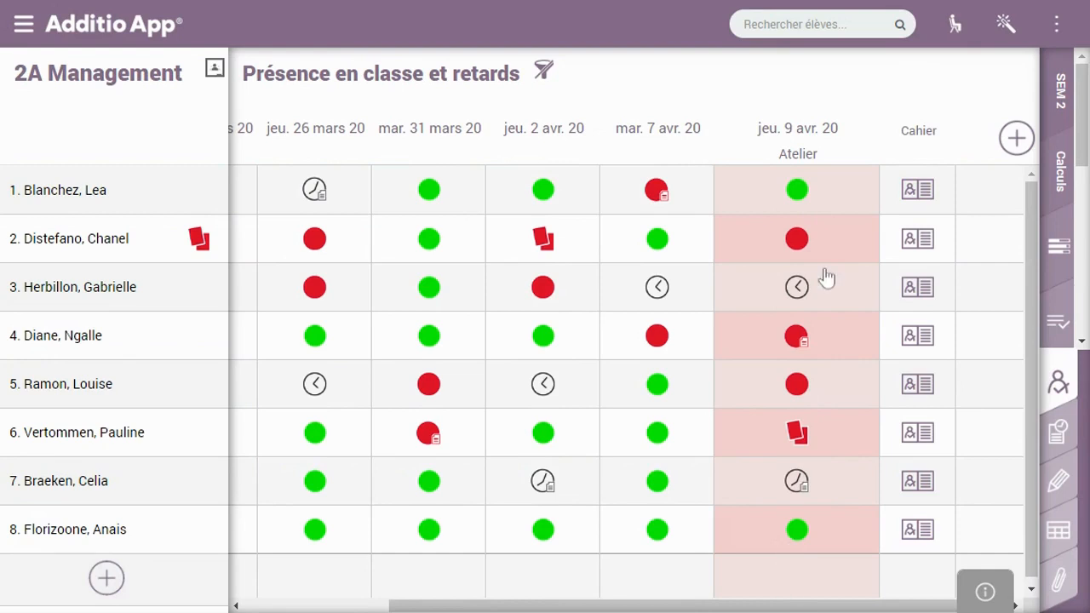
# Step: Check the first student's updated attendance totals and percentages in the Cahier column, and close the summary
pyautogui.click(921, 191)
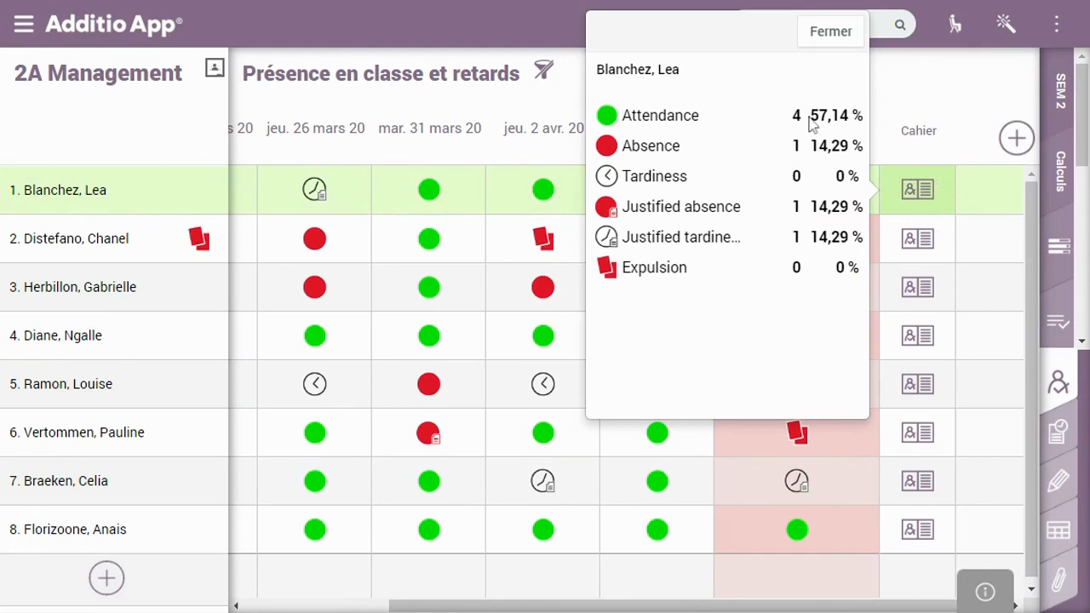
pyautogui.moveTo(811, 115); pyautogui.dragTo(849, 109)
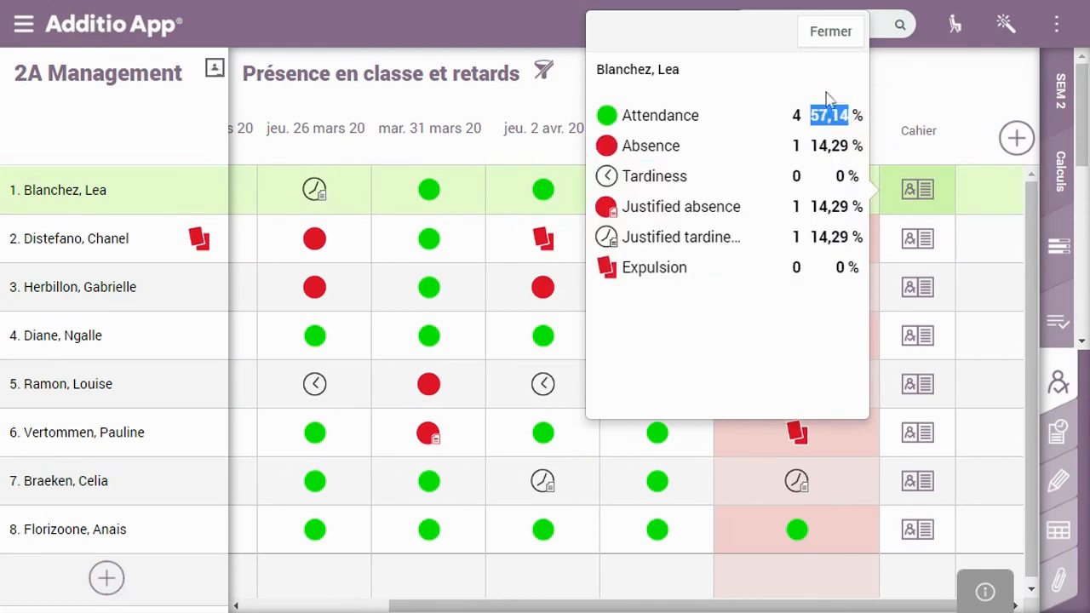
pyautogui.click(820, 83)
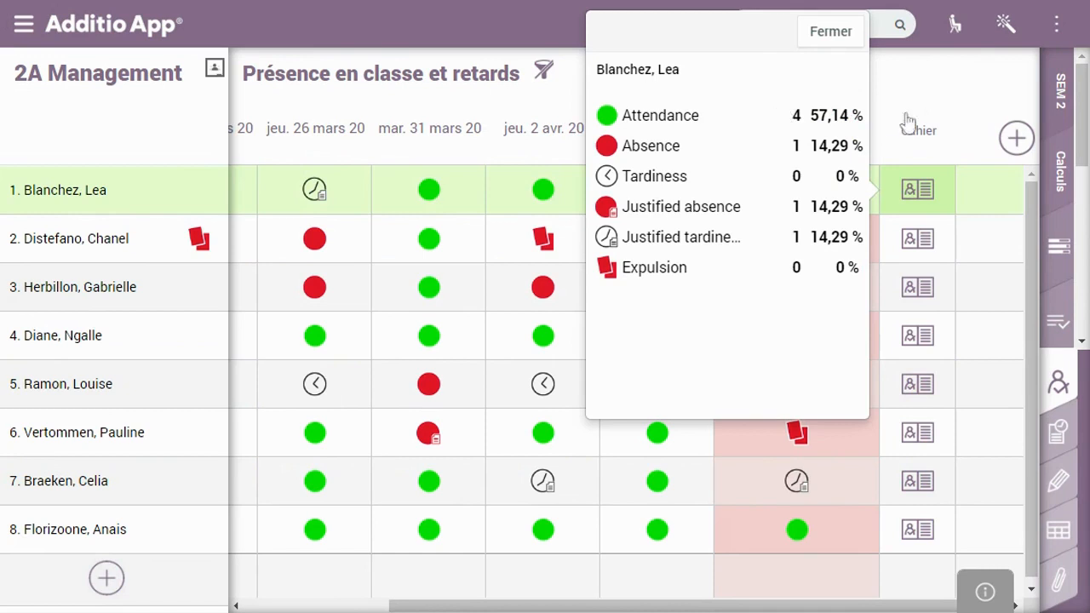
pyautogui.click(925, 83)
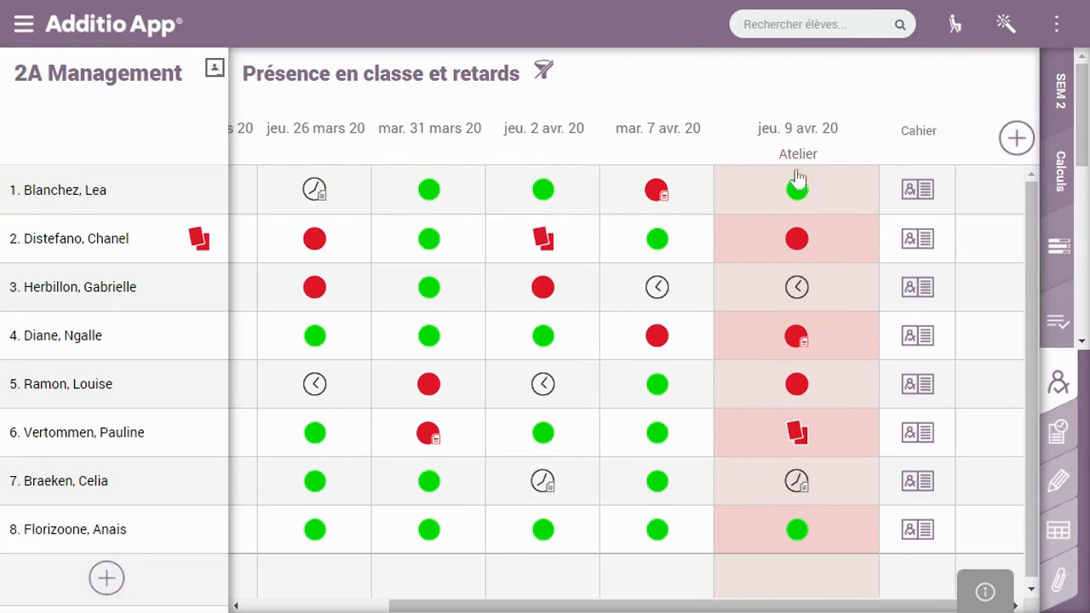
# Step: Open the Attendance note type for editing in the note type configuration tool under Marks and rubrics
pyautogui.click(24, 29)
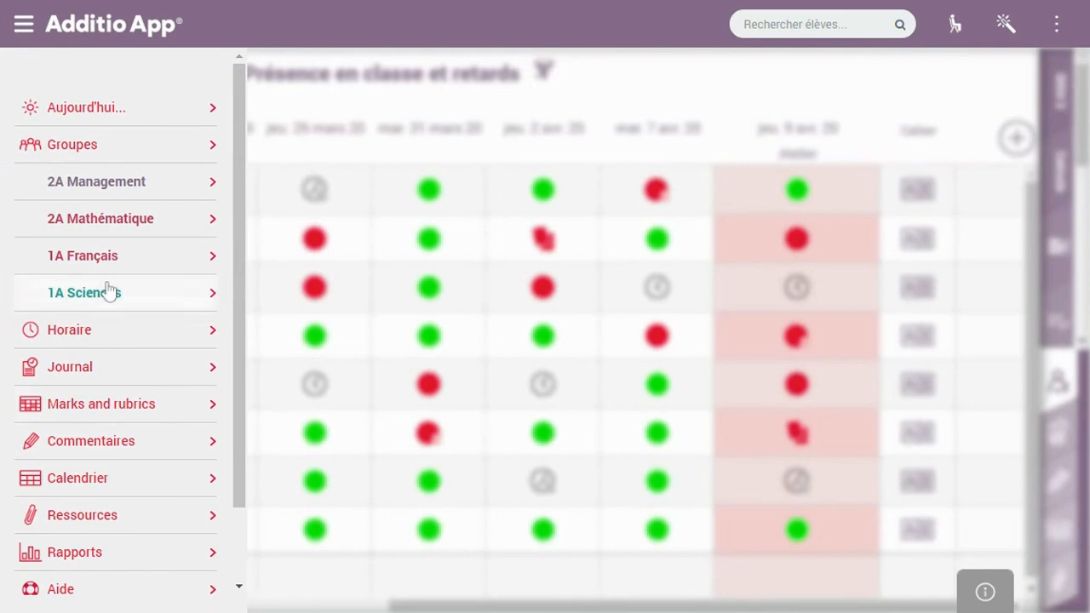
pyautogui.click(118, 415)
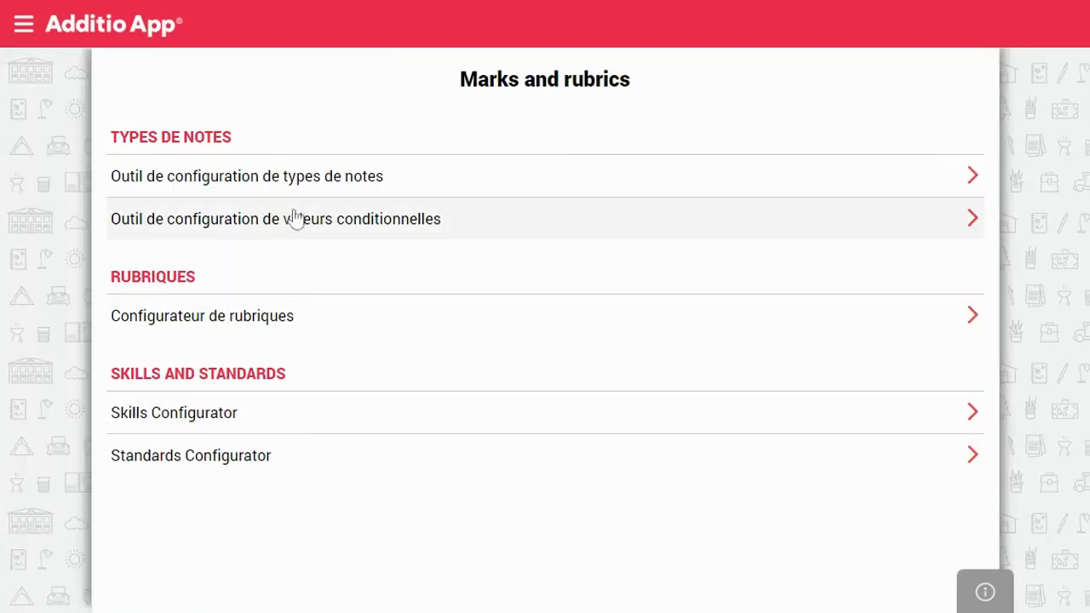
pyautogui.click(203, 196)
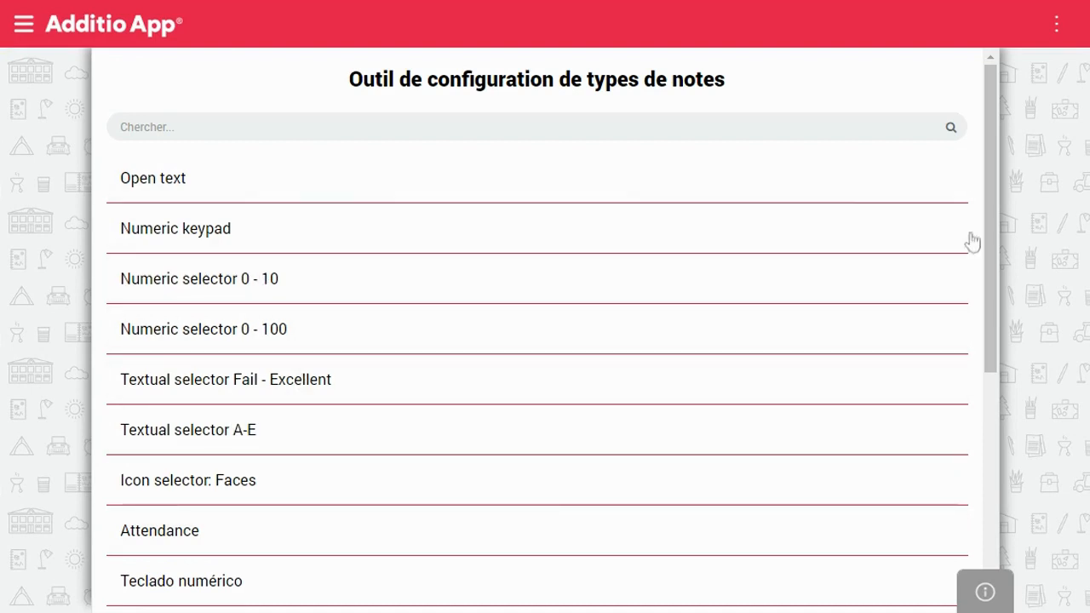
pyautogui.click(997, 197)
pyautogui.moveTo(997, 197)
pyautogui.mouseDown()
pyautogui.moveTo(920, 360)
pyautogui.moveTo(978, 420)
pyautogui.moveTo(976, 463)
pyautogui.moveTo(994, 201)
pyautogui.mouseUp()
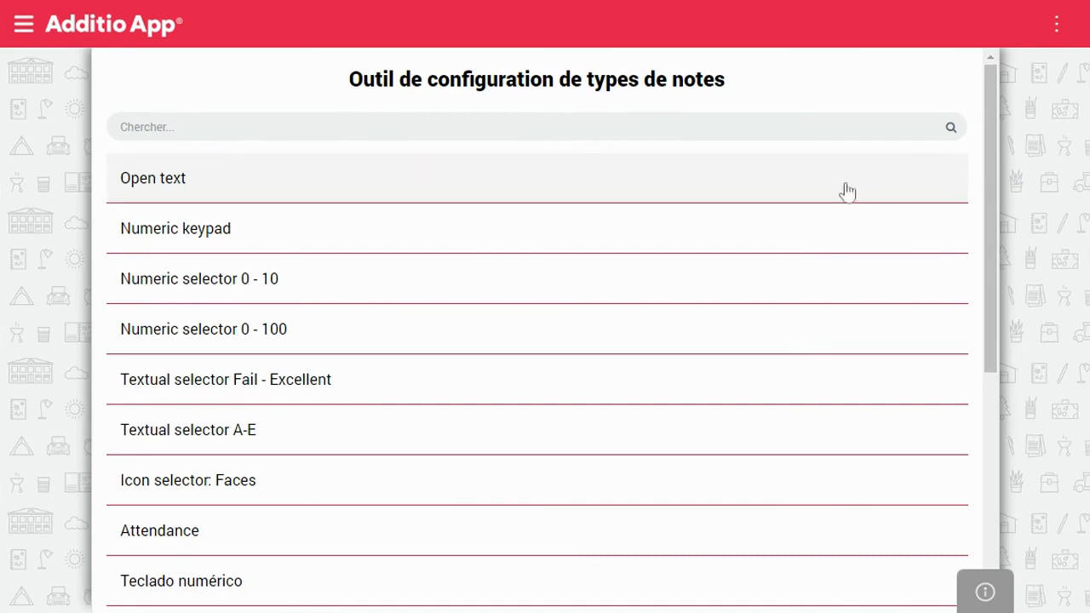
pyautogui.moveTo(990, 162); pyautogui.dragTo(969, 404)
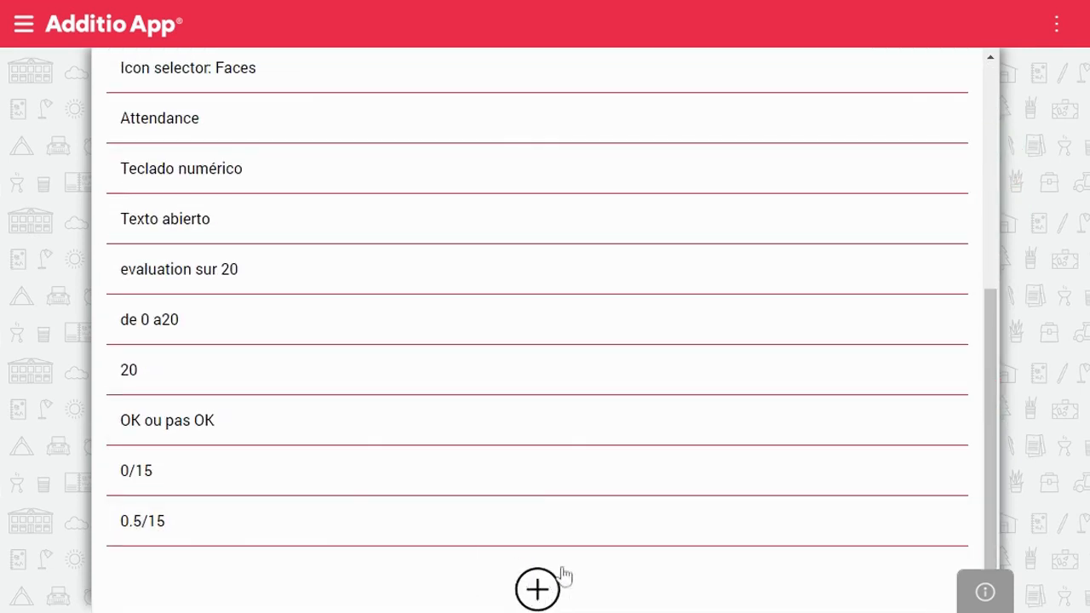
pyautogui.moveTo(987, 414); pyautogui.dragTo(976, 304)
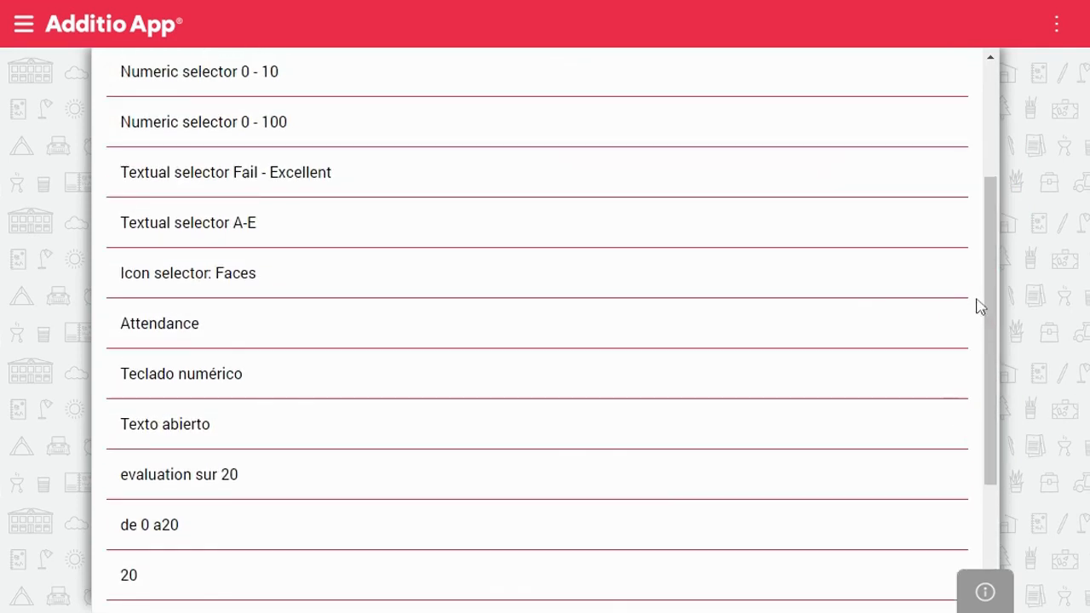
pyautogui.click(179, 341)
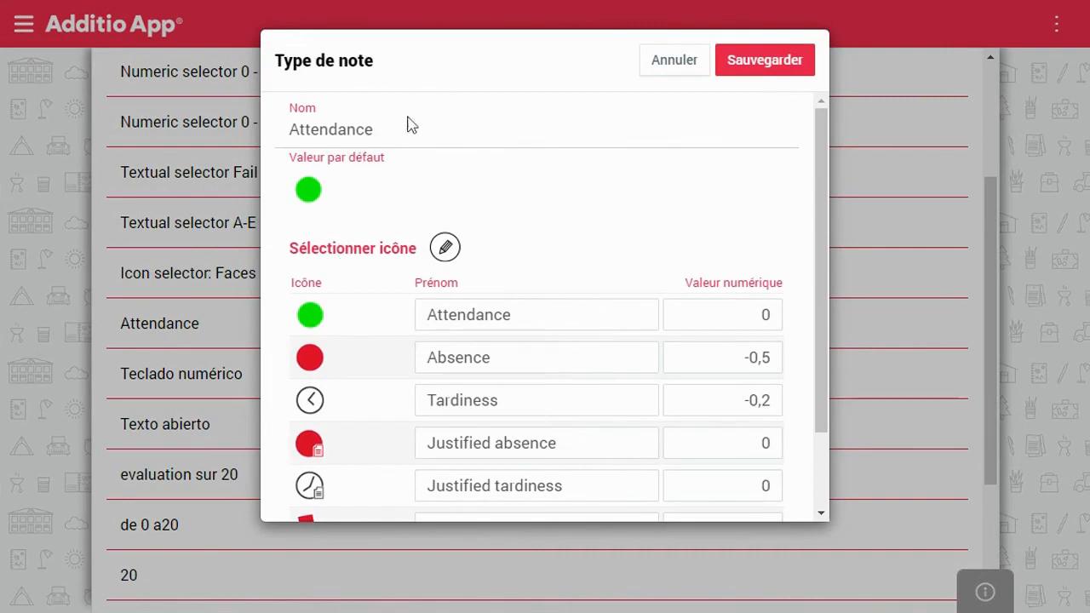
# Step: Rename the Attendance note type as Présences
pyautogui.hotkey('ctrl', 'a')
pyautogui.press('BackSpace')
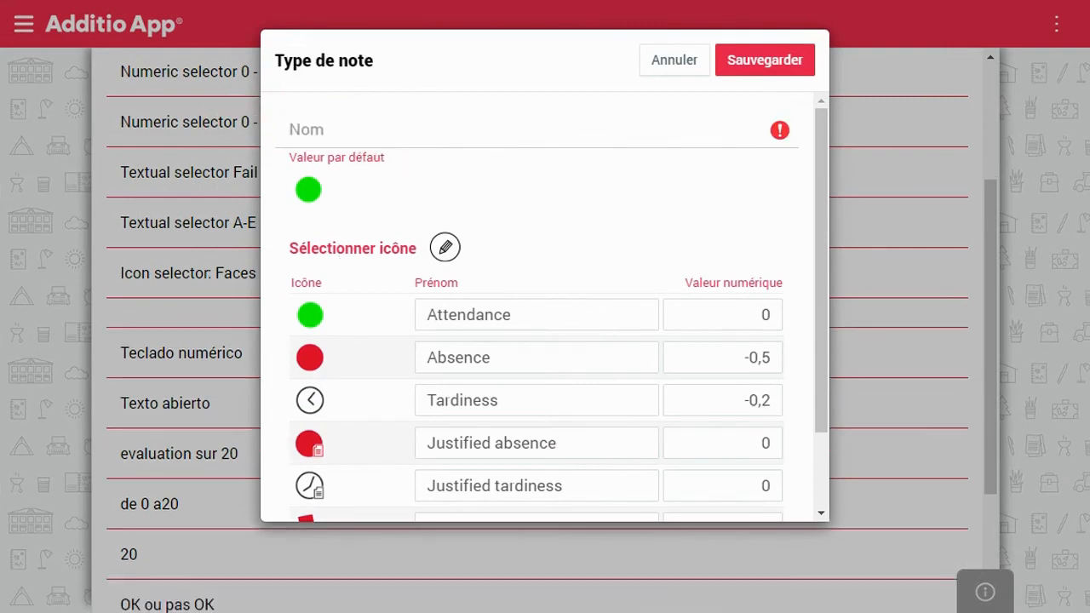
pyautogui.write('Présences')
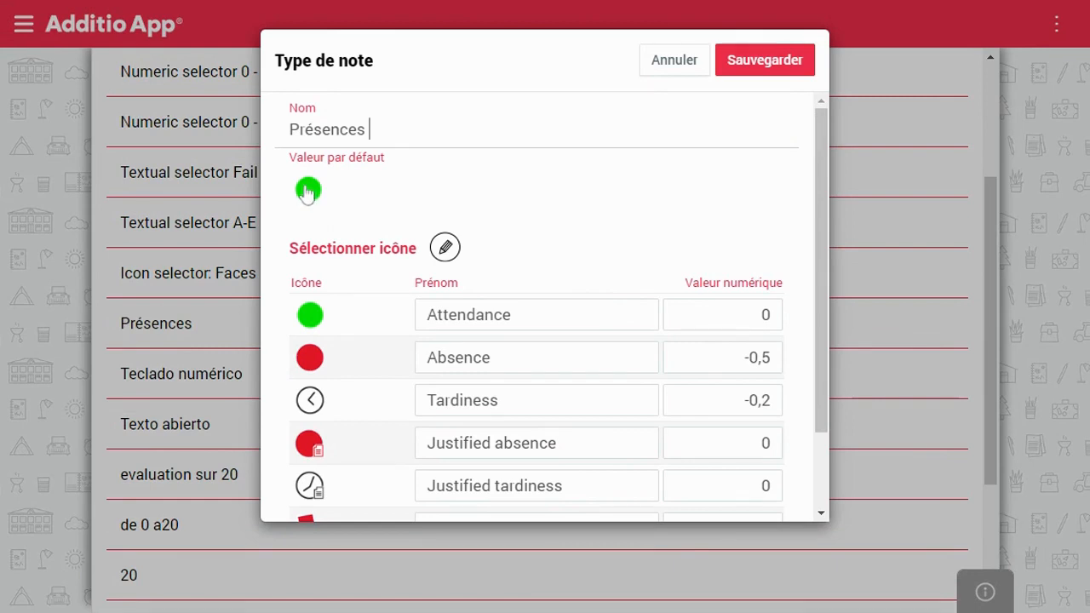
# Step: Clear the note type's default value and set the green Attendance icon as its default again
pyautogui.click(307, 191)
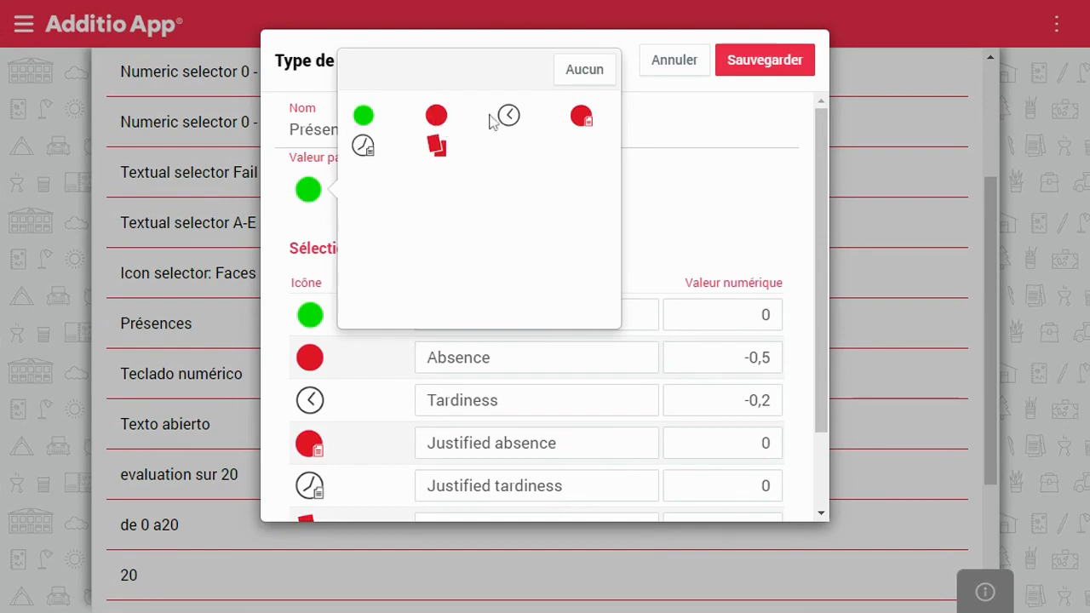
pyautogui.click(568, 75)
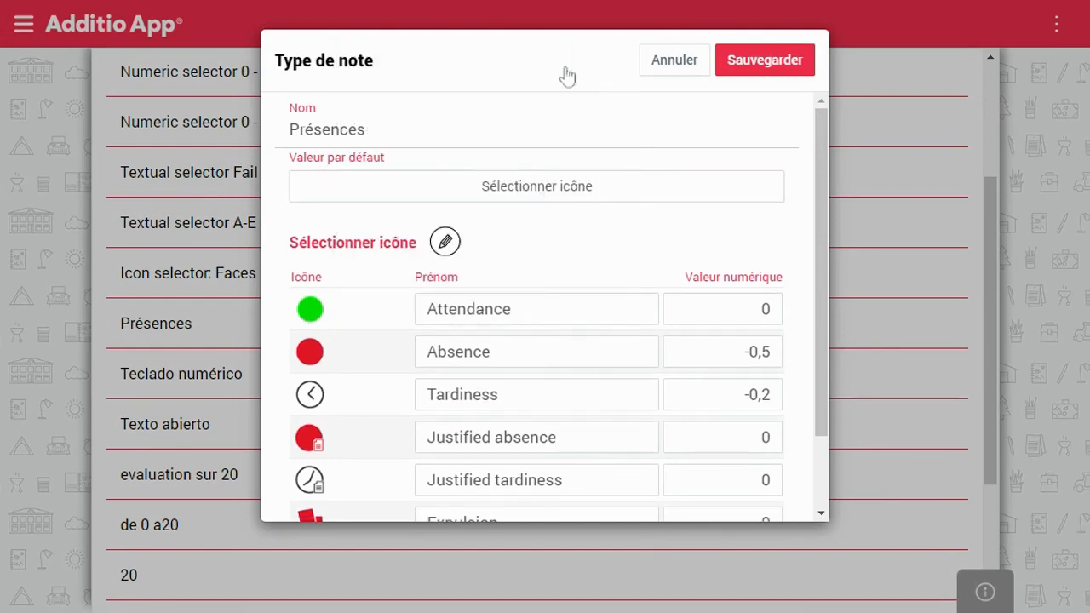
pyautogui.click(531, 188)
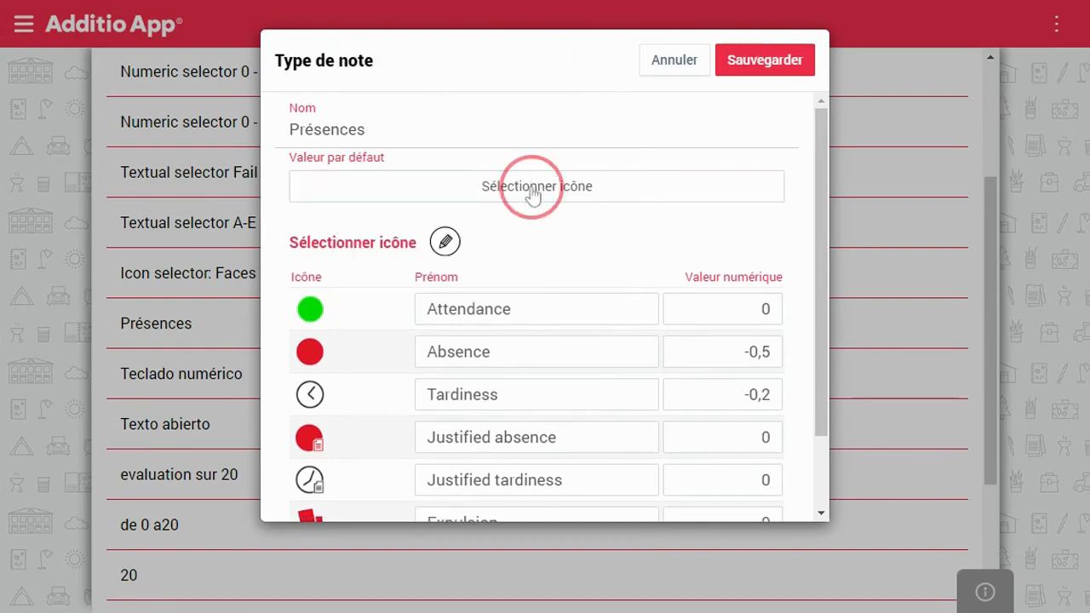
pyautogui.click(421, 287)
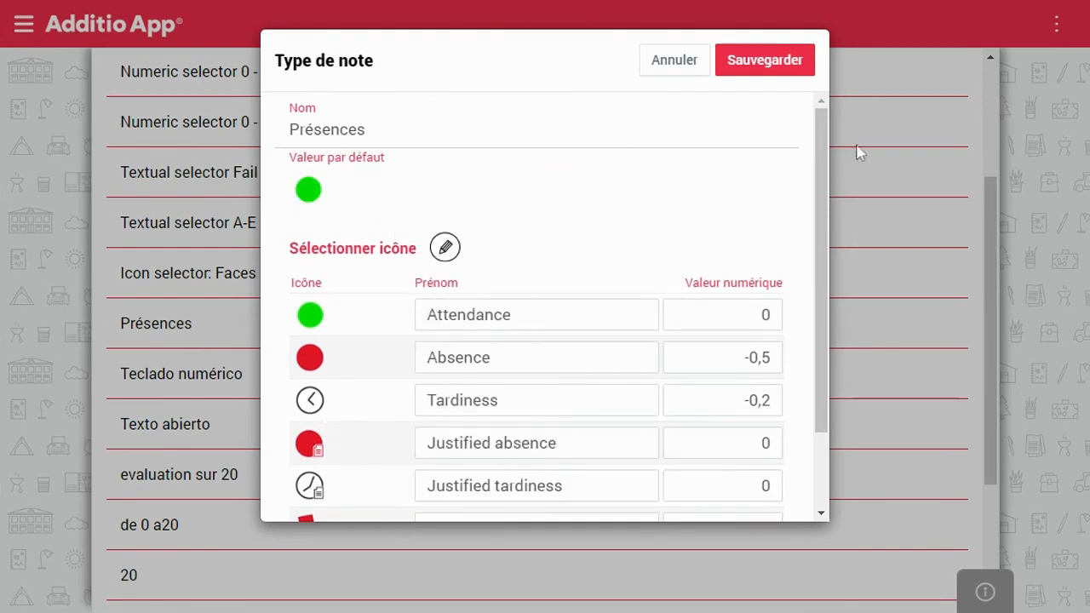
# Step: Turn on editing of the icon list to reveal the delete options, and turn it off again
pyautogui.moveTo(824, 183); pyautogui.dragTo(816, 305)
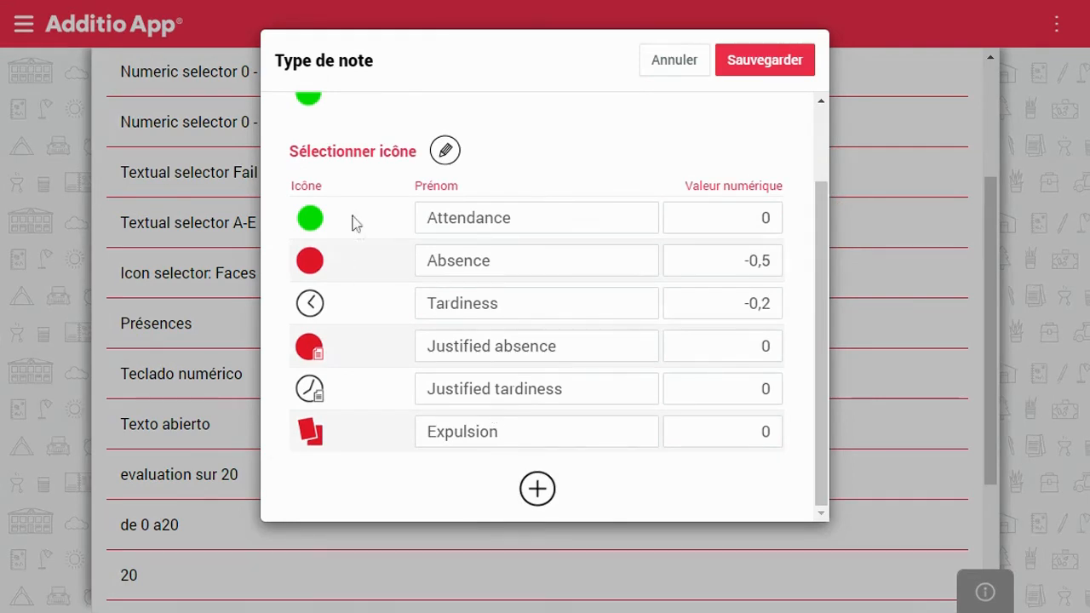
pyautogui.click(446, 151)
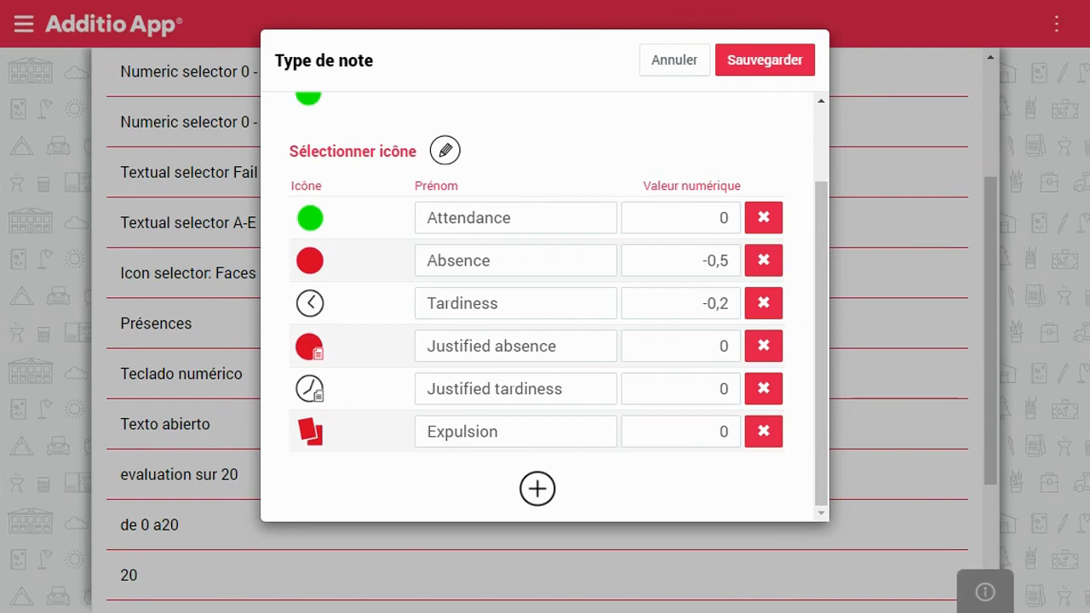
pyautogui.click(453, 159)
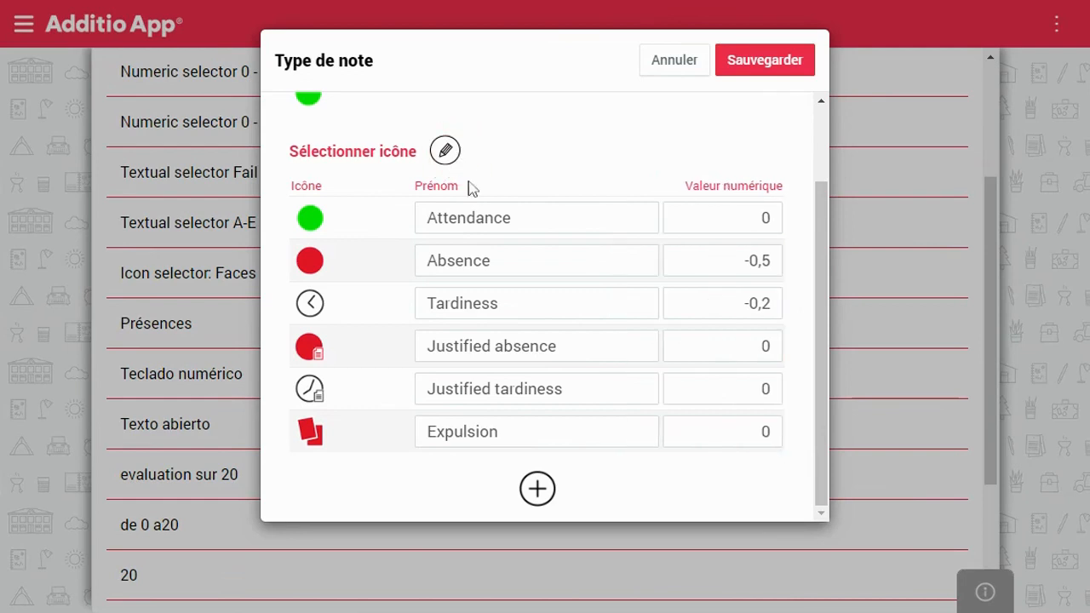
# Step: Add a blank entry to the note type's icon list and browse the available icons for it without choosing one
pyautogui.click(537, 489)
pyautogui.click(394, 439)
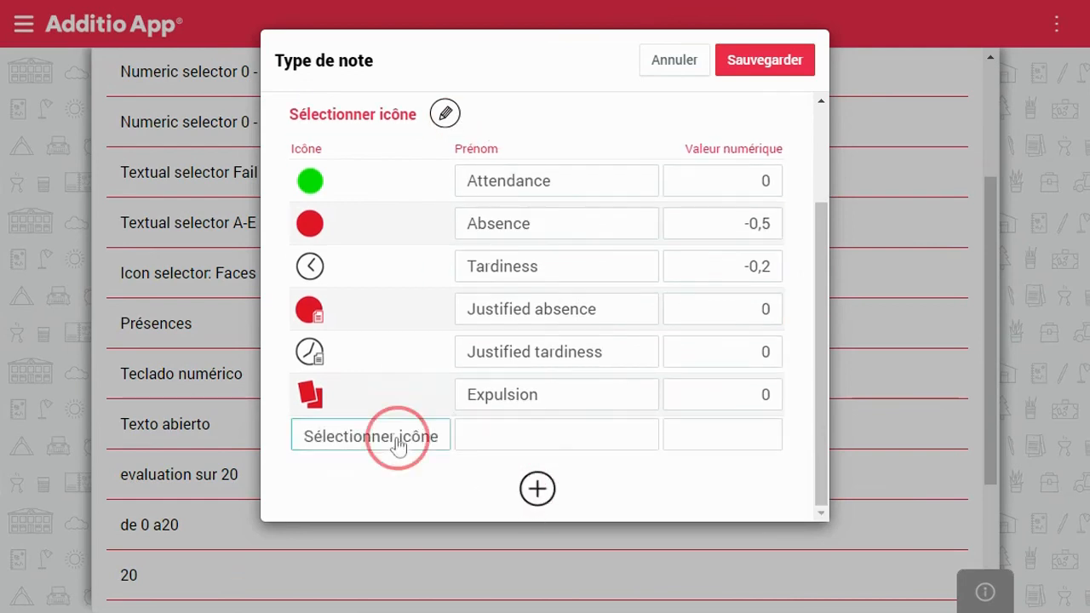
pyautogui.moveTo(829, 294); pyautogui.dragTo(844, 558)
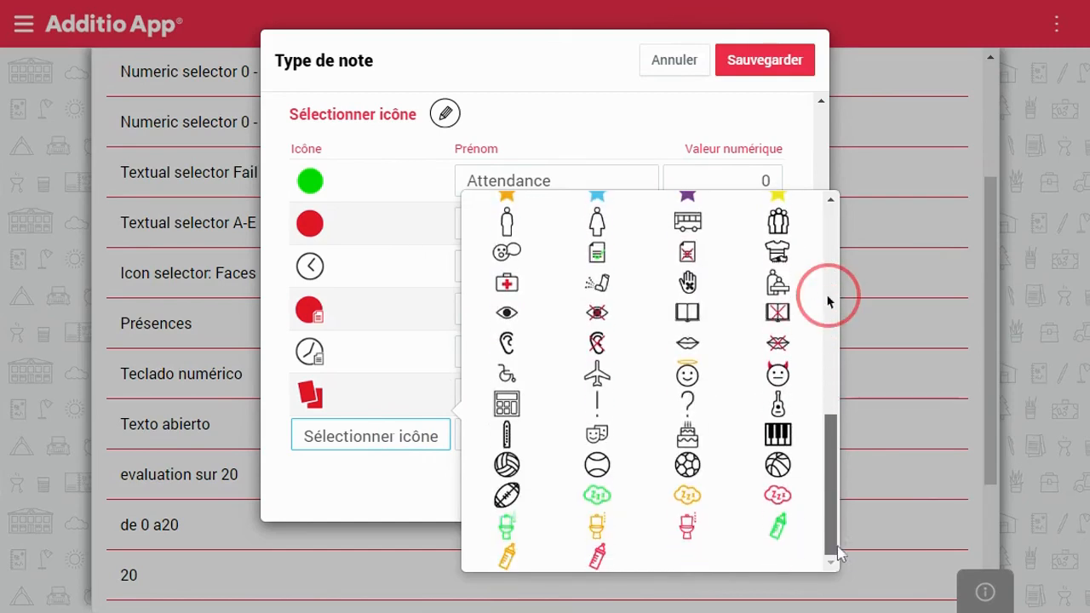
pyautogui.moveTo(831, 486); pyautogui.dragTo(834, 282)
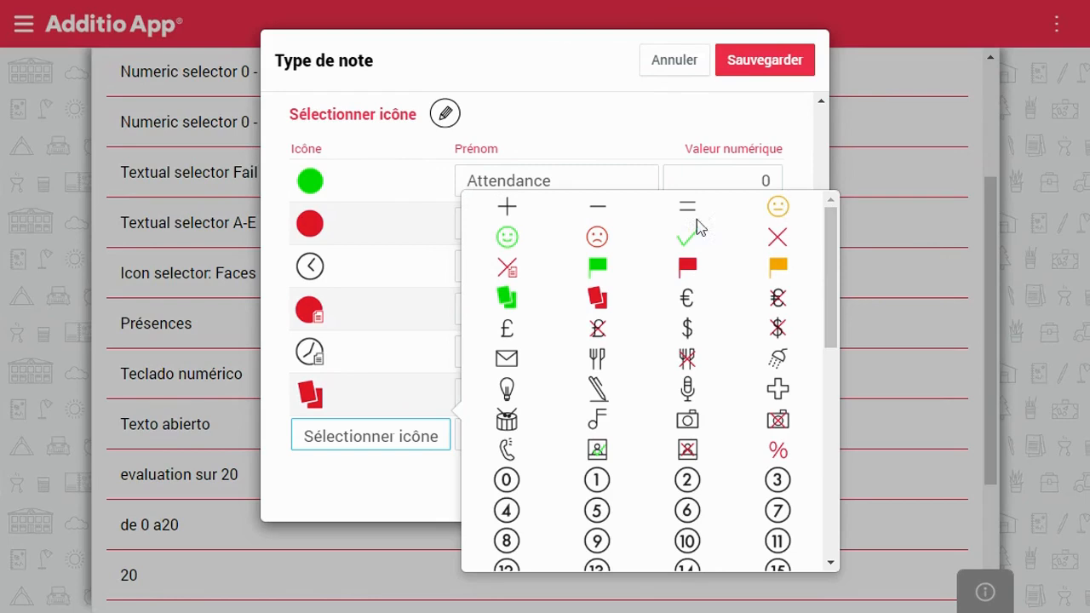
pyautogui.click(807, 170)
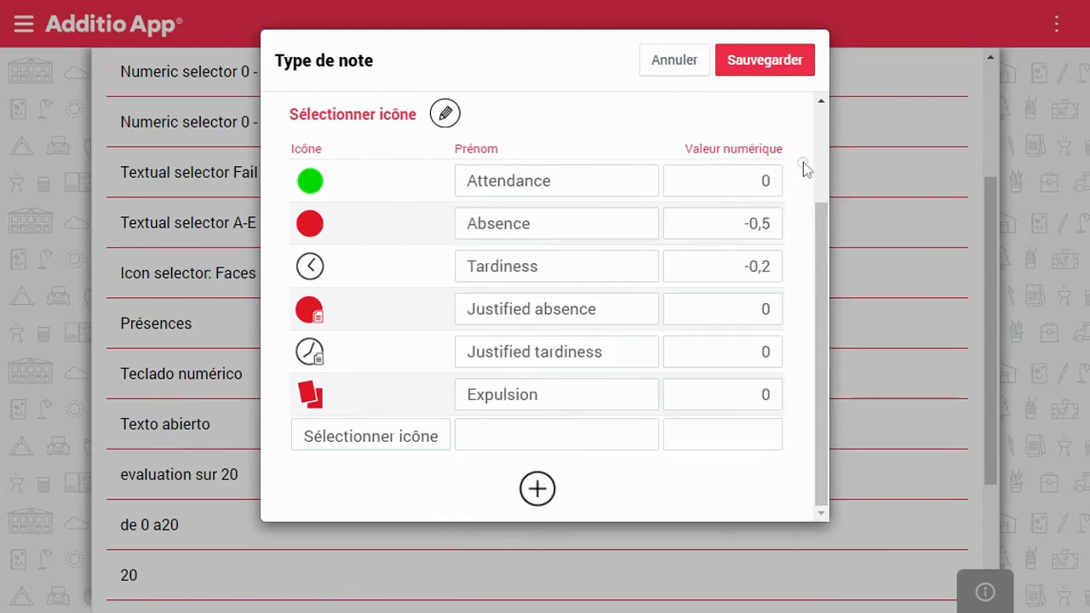
pyautogui.click(528, 436)
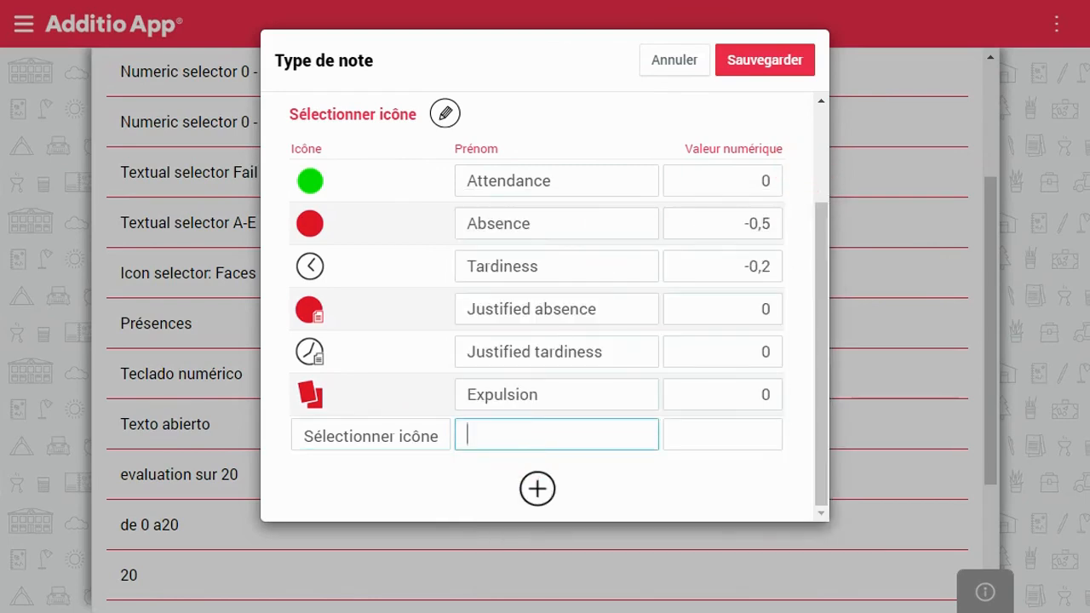
pyautogui.click(609, 119)
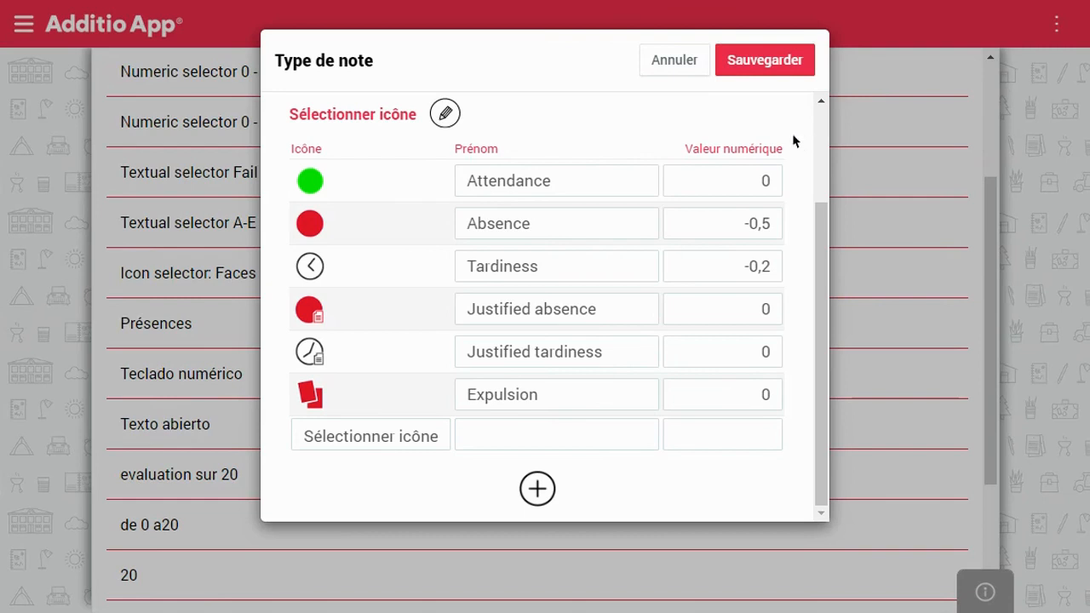
# Step: Set the numeric values to 5 for Attendance and -2 for Absence, and discard all unsaved changes to the note type
pyautogui.click(755, 179)
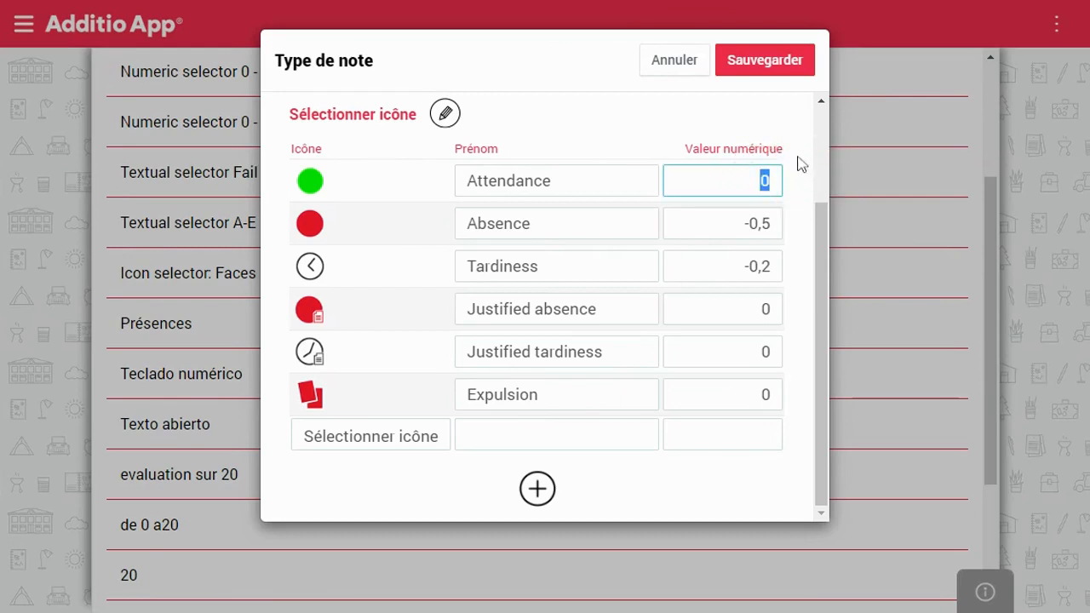
pyautogui.click(721, 213)
pyautogui.write('-2')
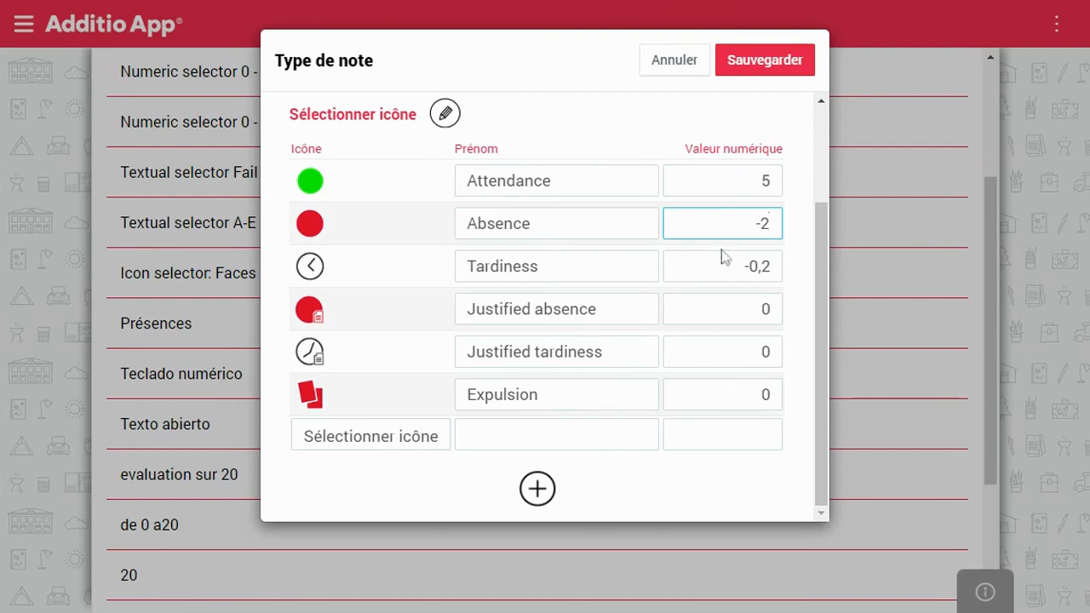
pyautogui.click(689, 59)
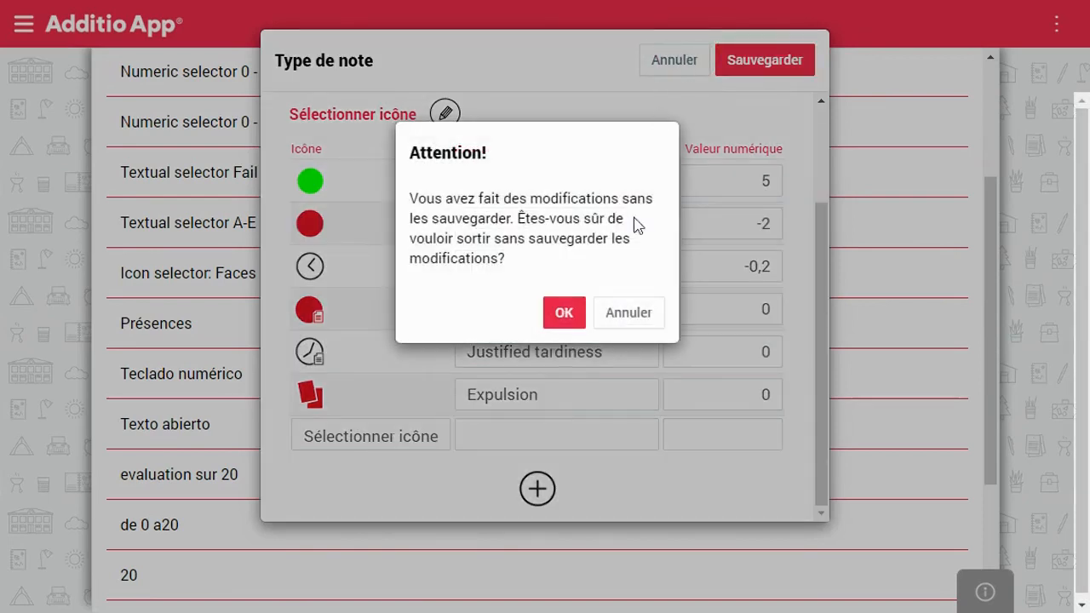
pyautogui.click(564, 315)
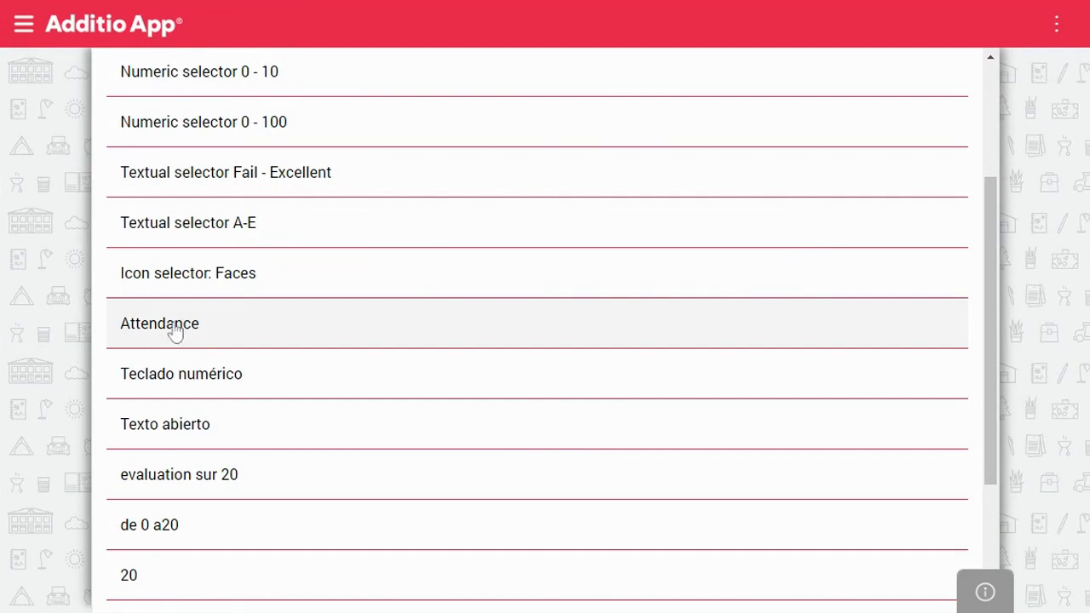
# Step: Open the 2A Management group and view the attendance percentages in the Suivi des présences column
pyautogui.click(29, 27)
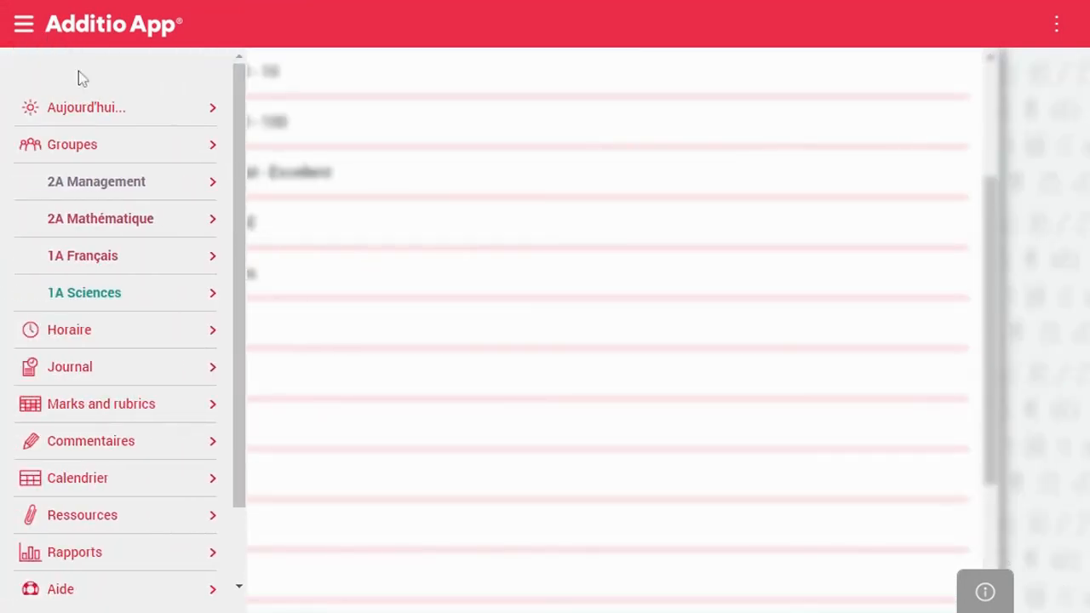
pyautogui.click(96, 181)
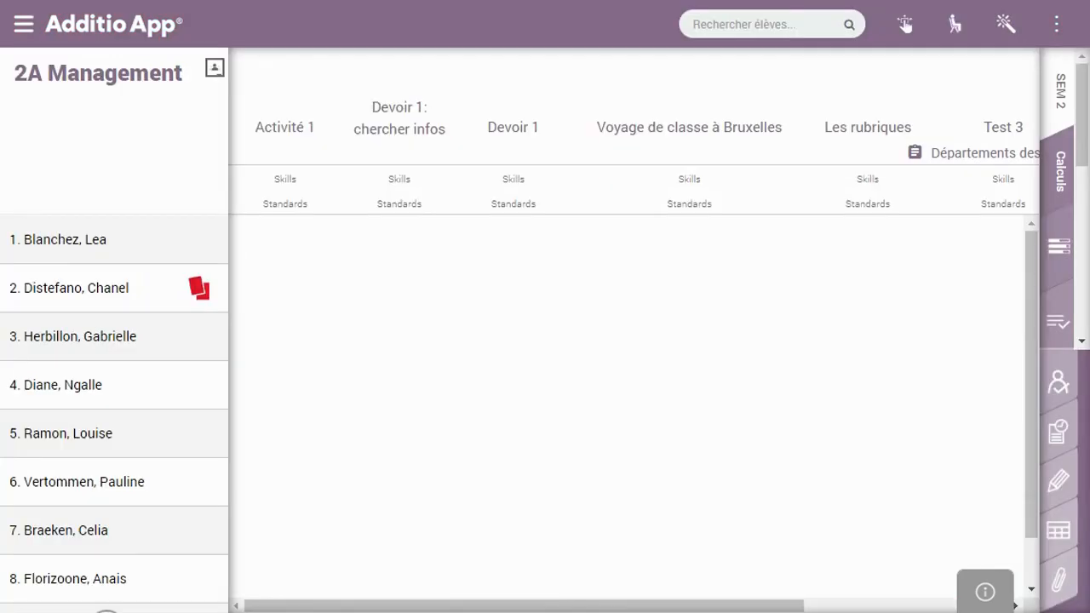
pyautogui.hscroll(4, 798, 591)
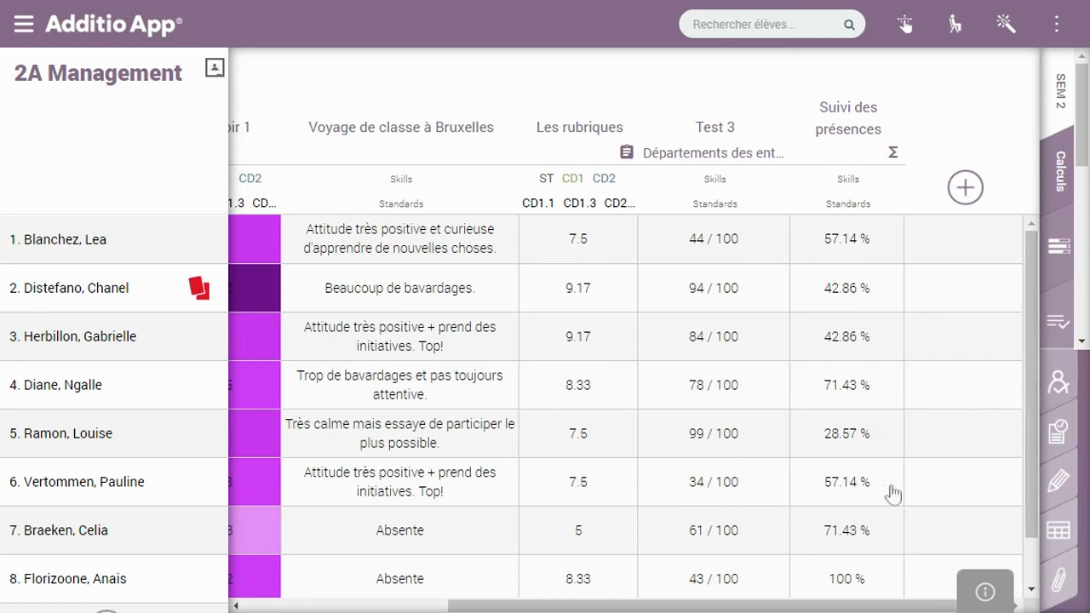
pyautogui.moveTo(1032, 428); pyautogui.dragTo(1031, 298)
# Step: Open the class attendance register and check the first student's Attendance total and percentage in the Cahier column
pyautogui.click(1054, 376)
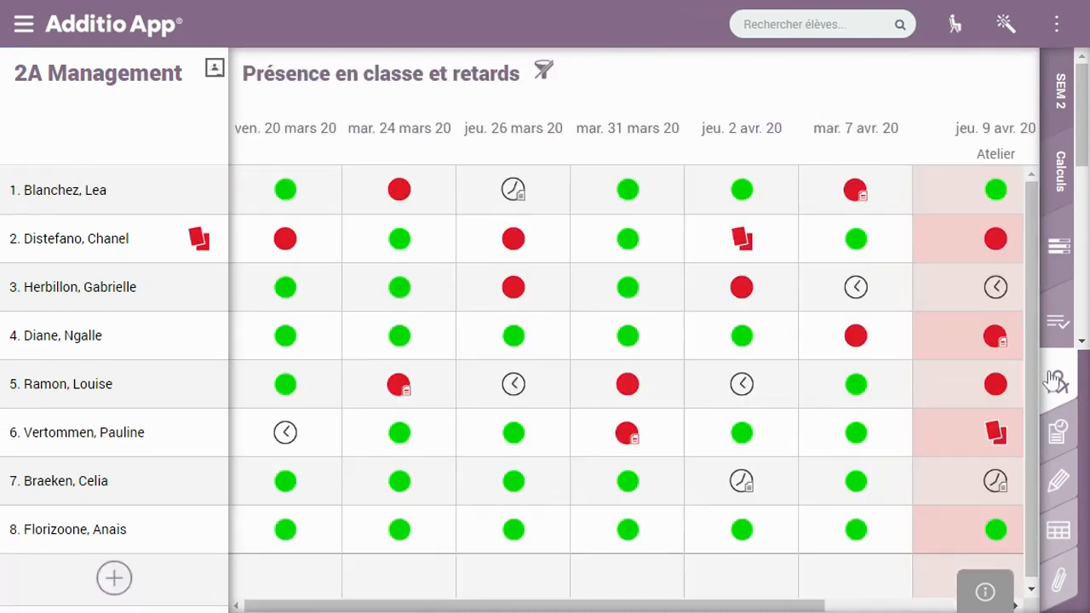
pyautogui.click(865, 196)
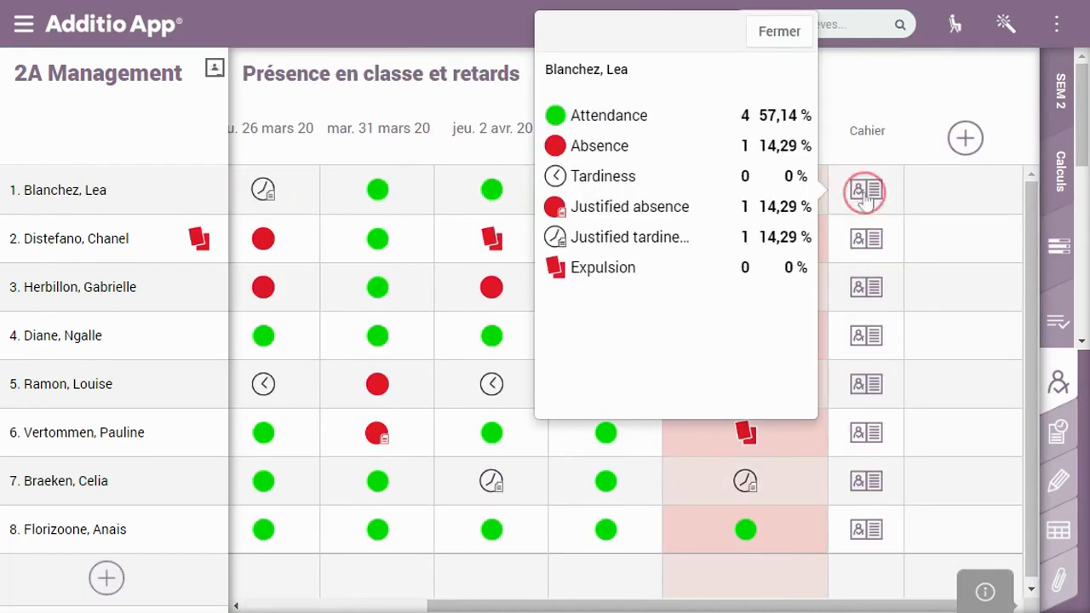
pyautogui.moveTo(756, 120); pyautogui.dragTo(833, 113)
pyautogui.click(775, 98)
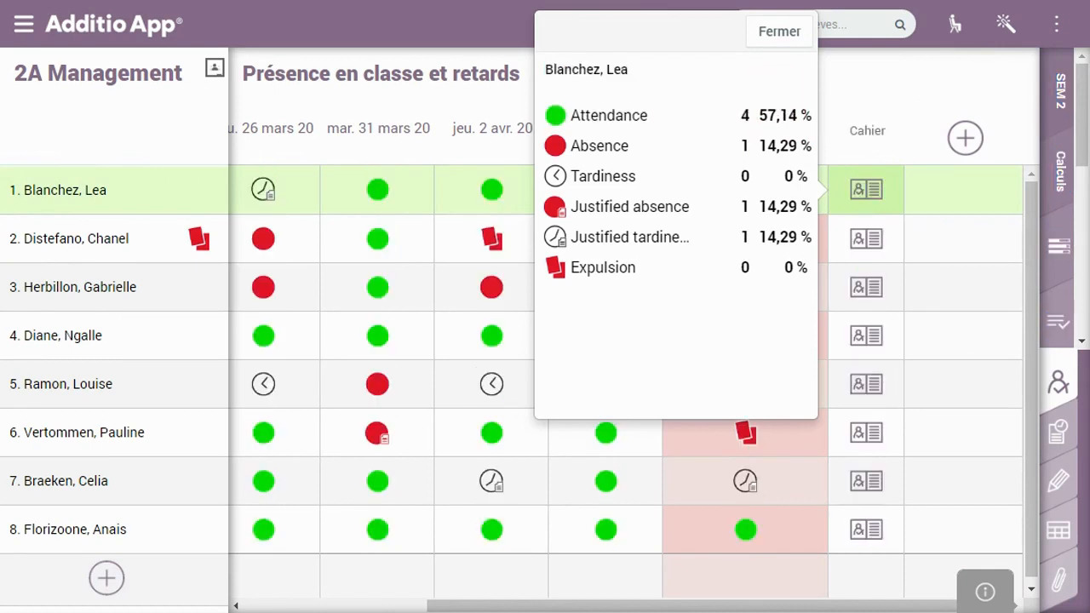
# Step: Add another attendance session with everyone present, and check the updated percentages in the first student's summary and in Suivi des présences
pyautogui.click(970, 148)
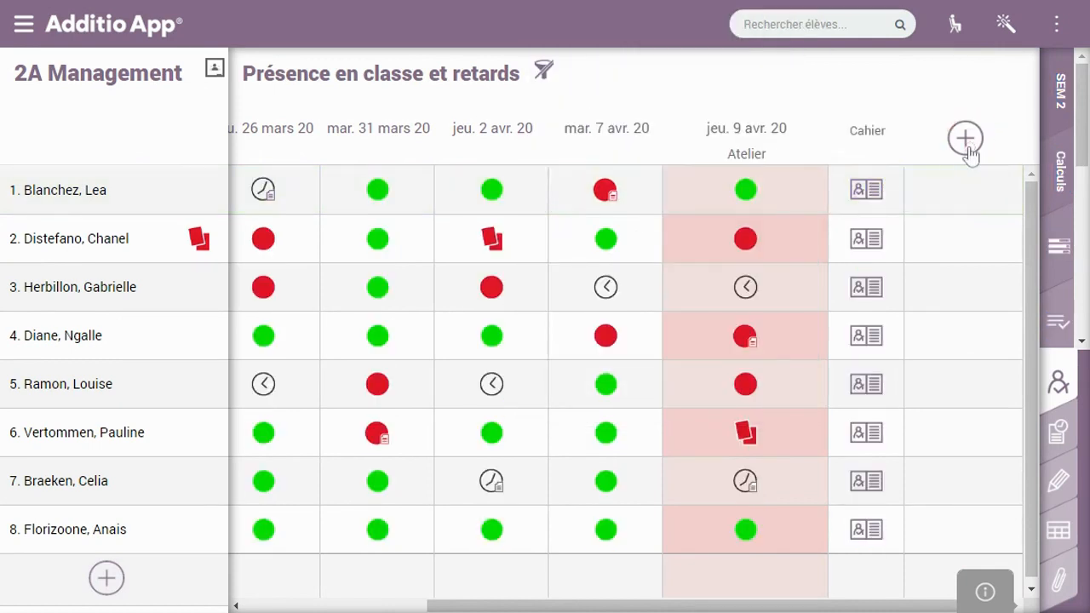
pyautogui.click(859, 193)
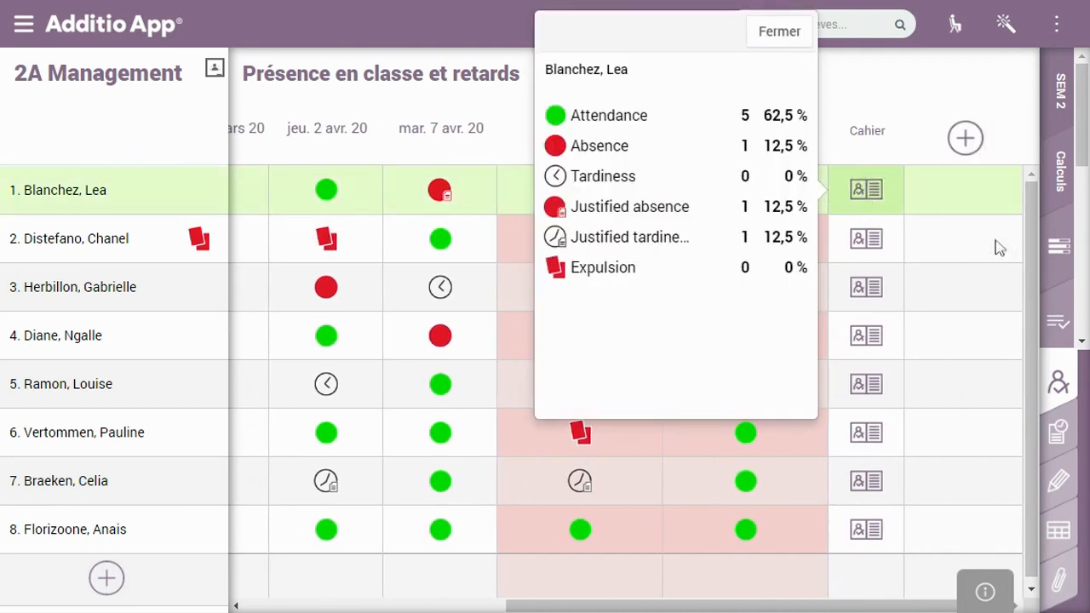
pyautogui.click(1041, 177)
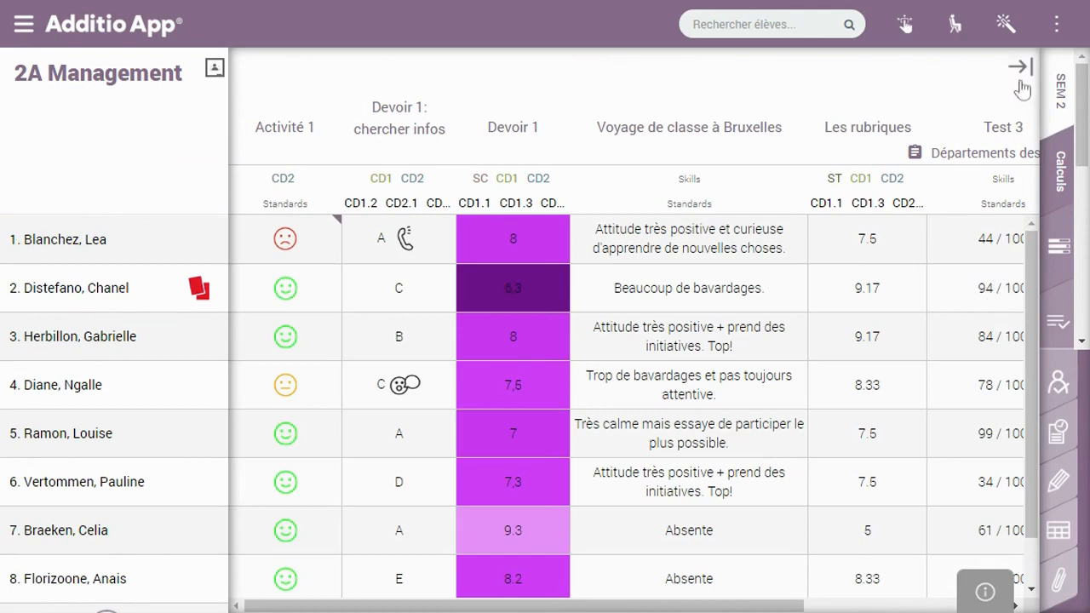
pyautogui.click(1023, 81)
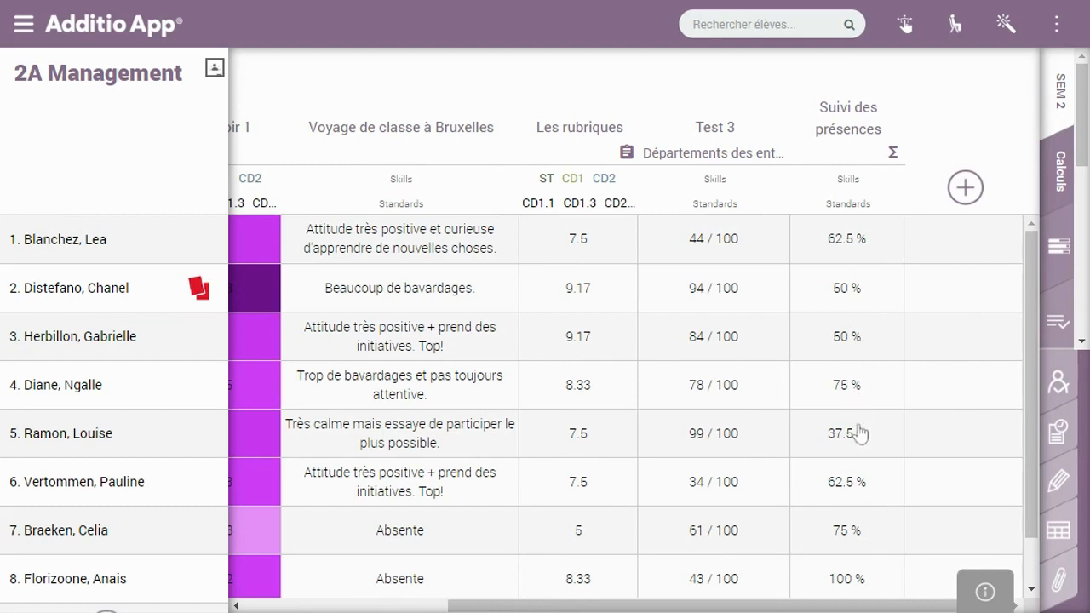
# Step: Edit the Suivi des présences column and set the end date of its attendance percentage calculation to 20/04/2020
pyautogui.click(844, 152)
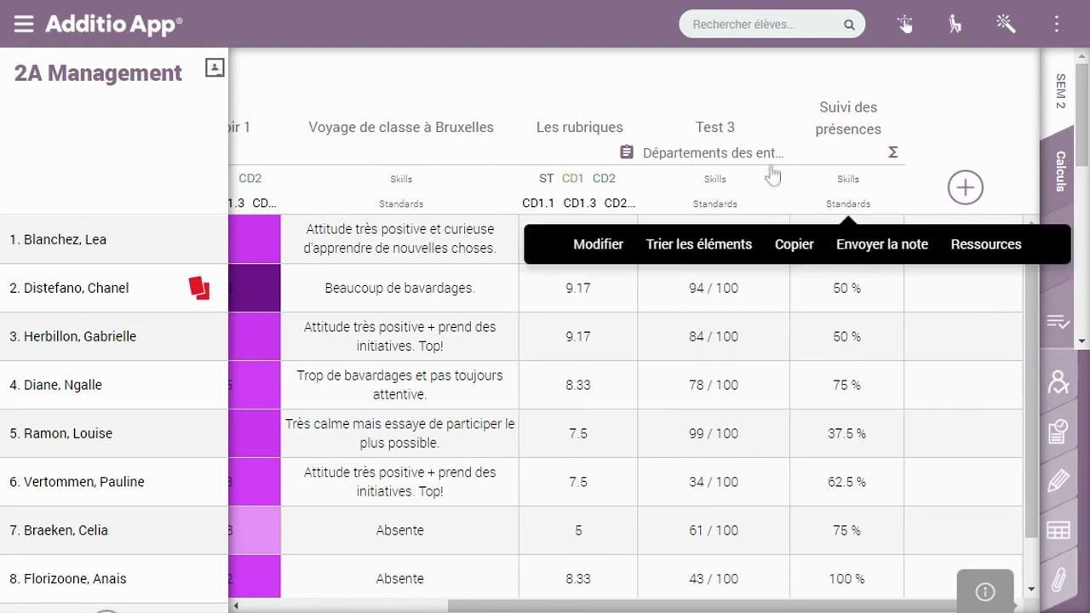
pyautogui.click(605, 244)
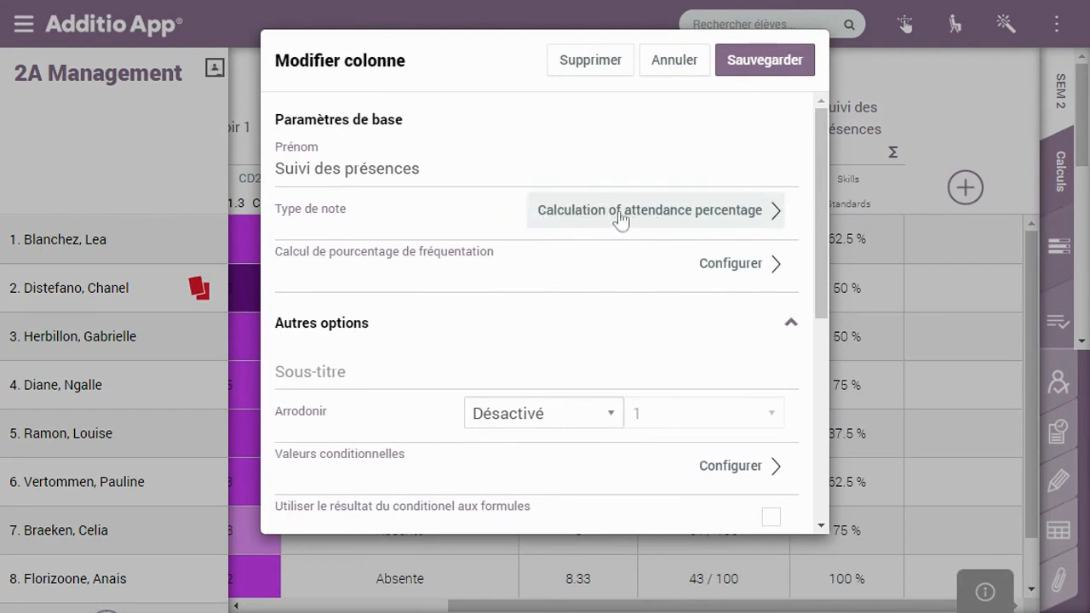
pyautogui.click(731, 264)
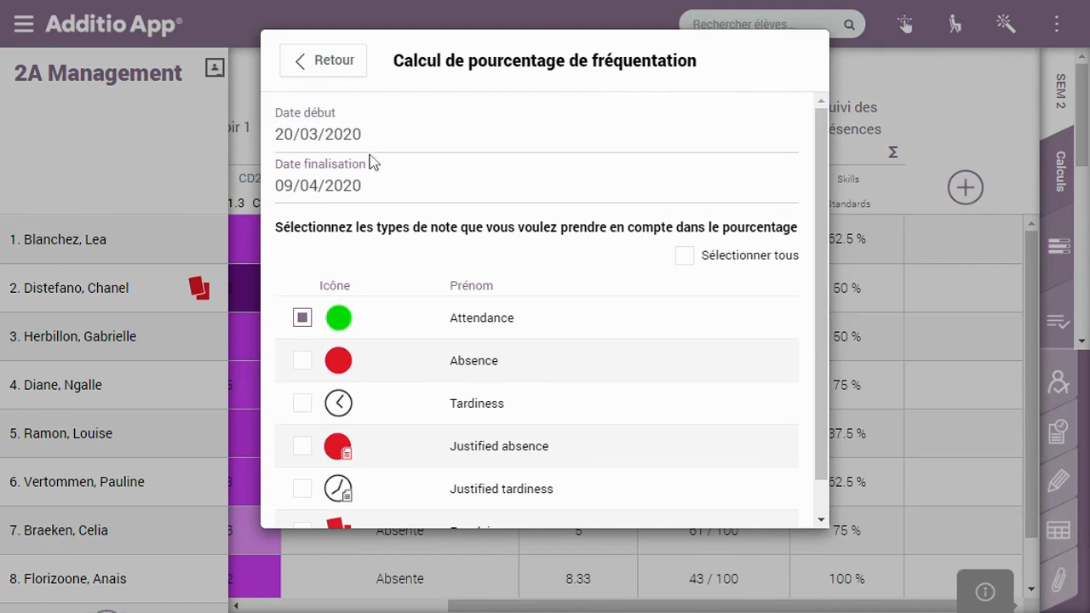
pyautogui.click(364, 187)
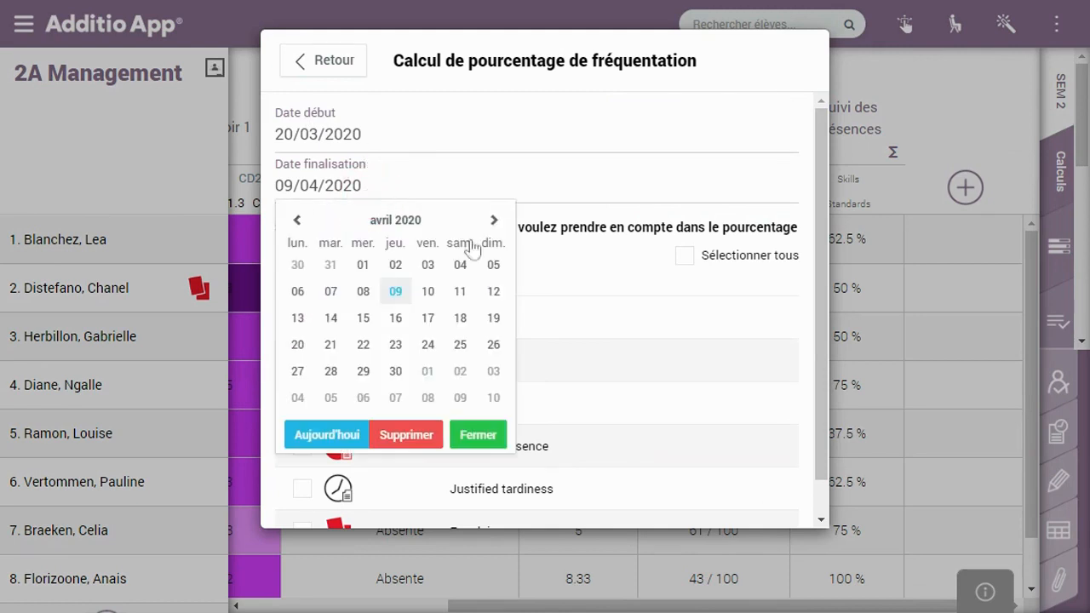
pyautogui.click(297, 344)
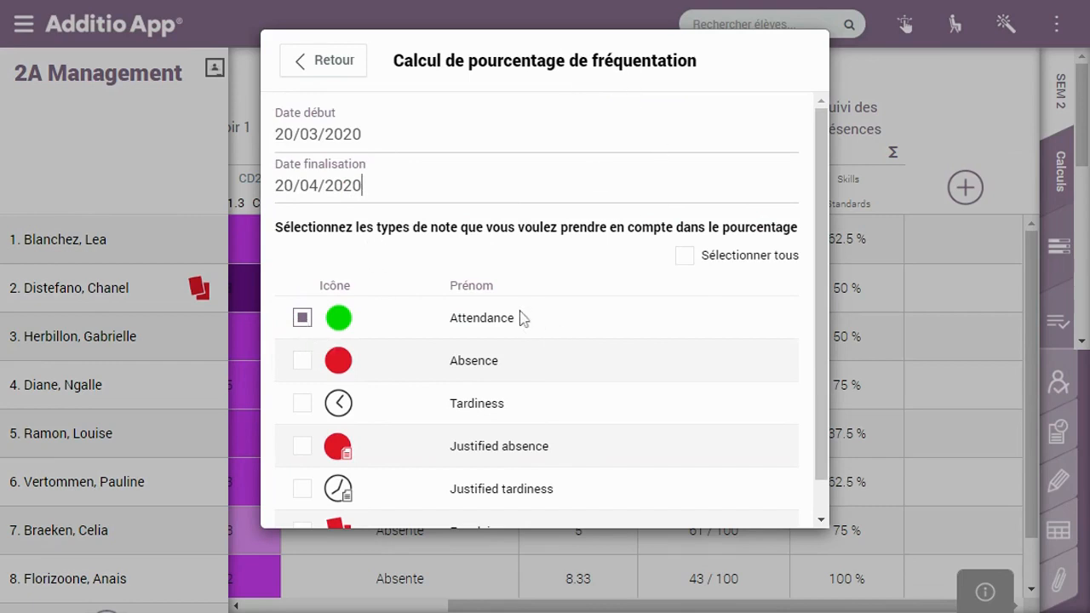
# Step: Select all note types for the percentage, clear them, reselect only Attendance, and return to the column settings
pyautogui.click(736, 260)
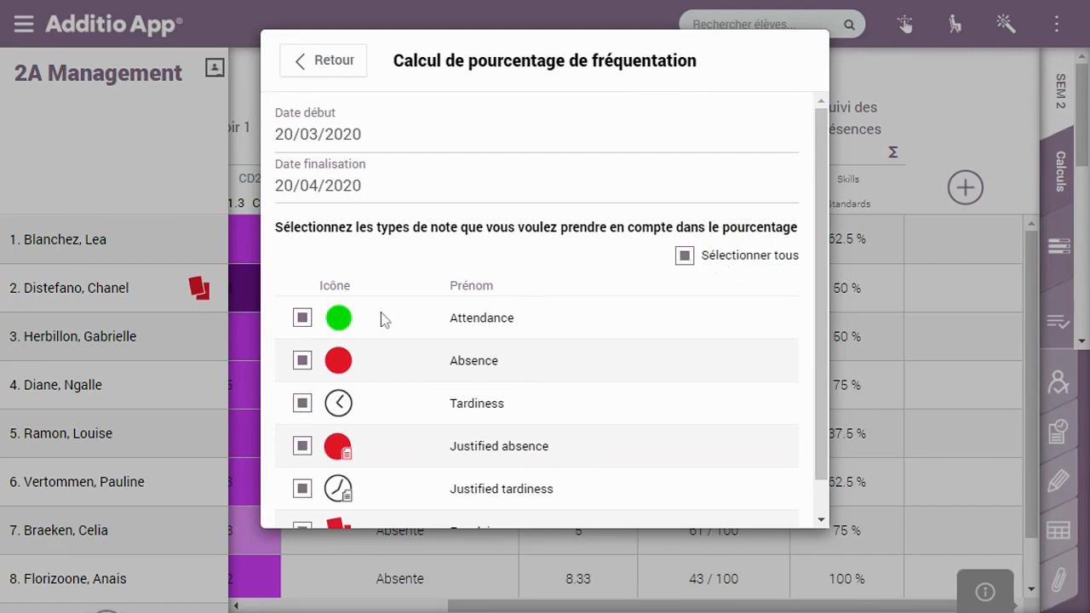
pyautogui.click(728, 256)
pyautogui.click(315, 315)
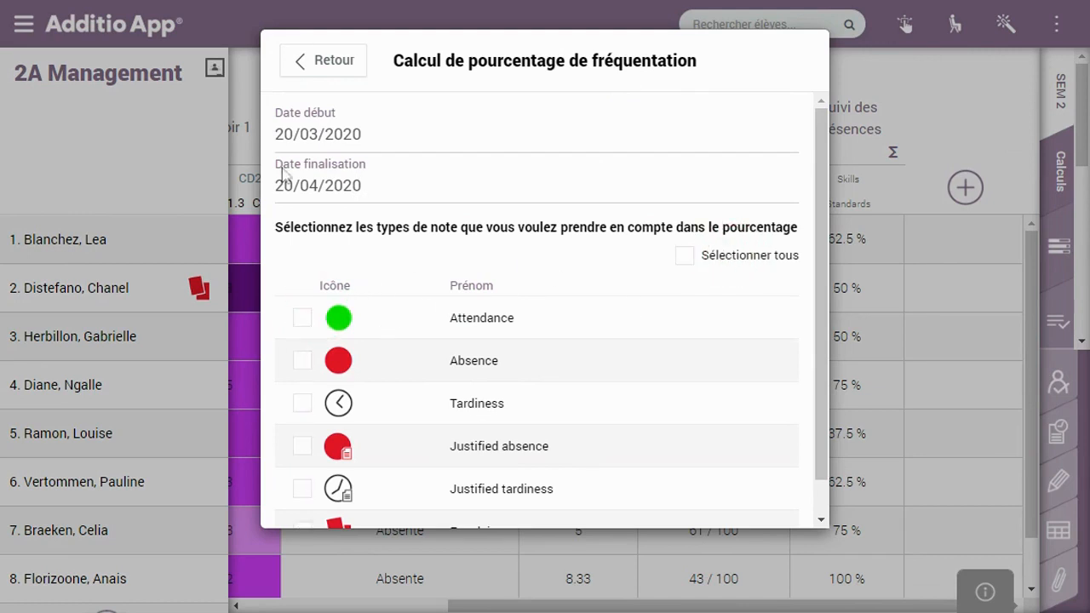
pyautogui.click(304, 318)
pyautogui.click(322, 74)
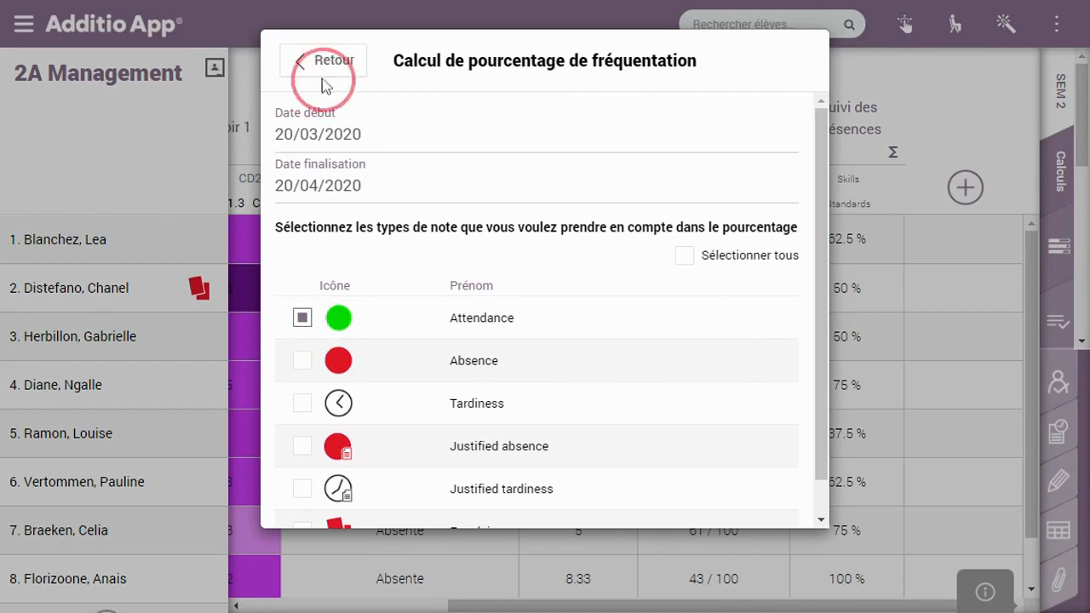
# Step: Save the attendance percentage settings of the Suivi des présences column
pyautogui.click(355, 72)
pyautogui.click(781, 75)
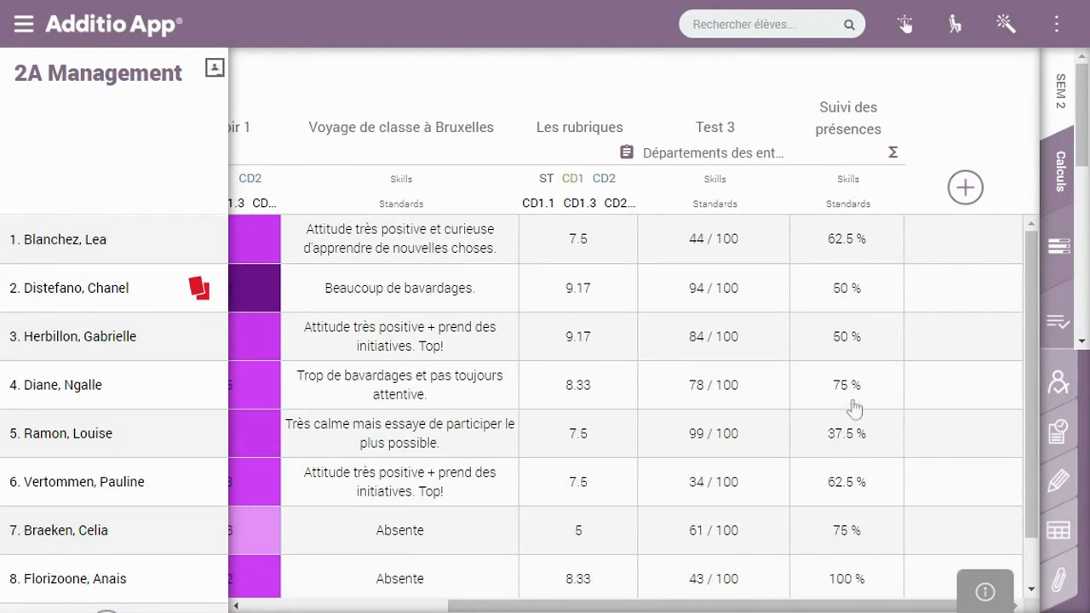
# Step: Start a new gradebook column and choose Calculation of attendance count as its note type
pyautogui.click(965, 187)
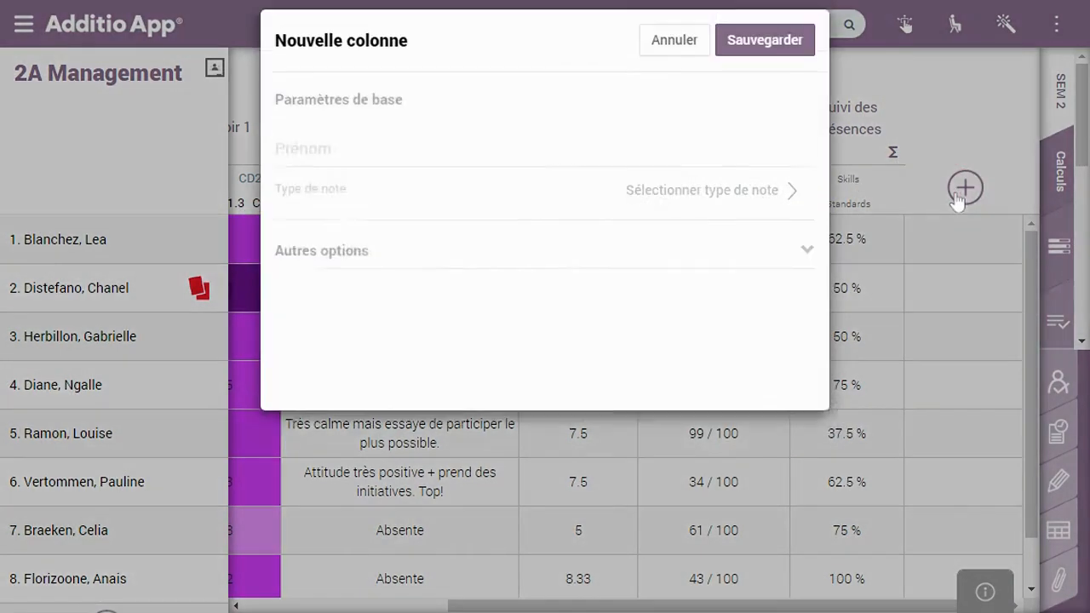
pyautogui.click(693, 211)
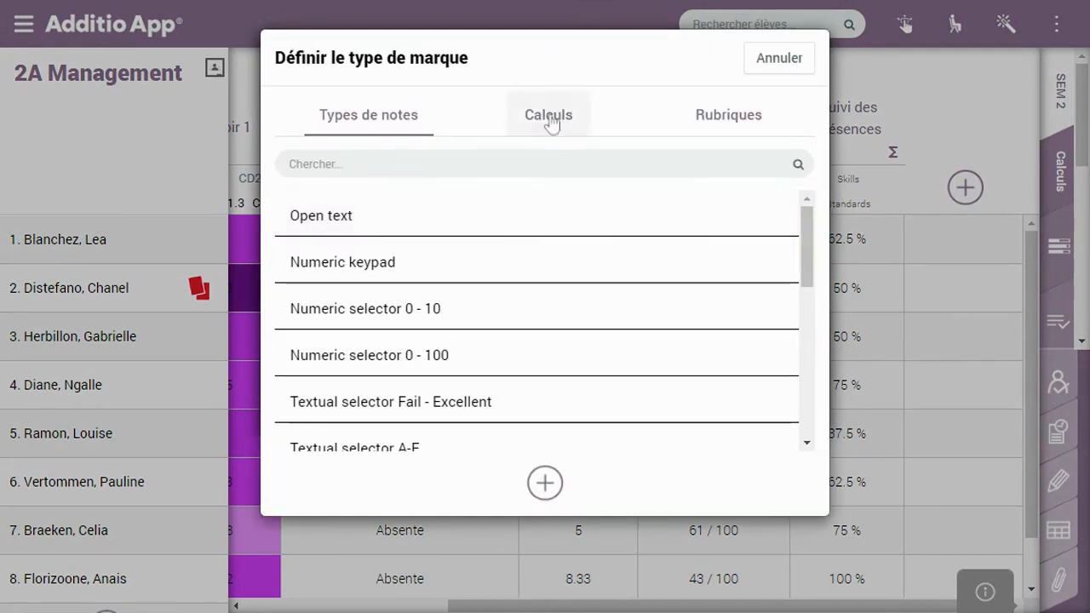
pyautogui.click(549, 118)
pyautogui.moveTo(809, 258); pyautogui.dragTo(810, 409)
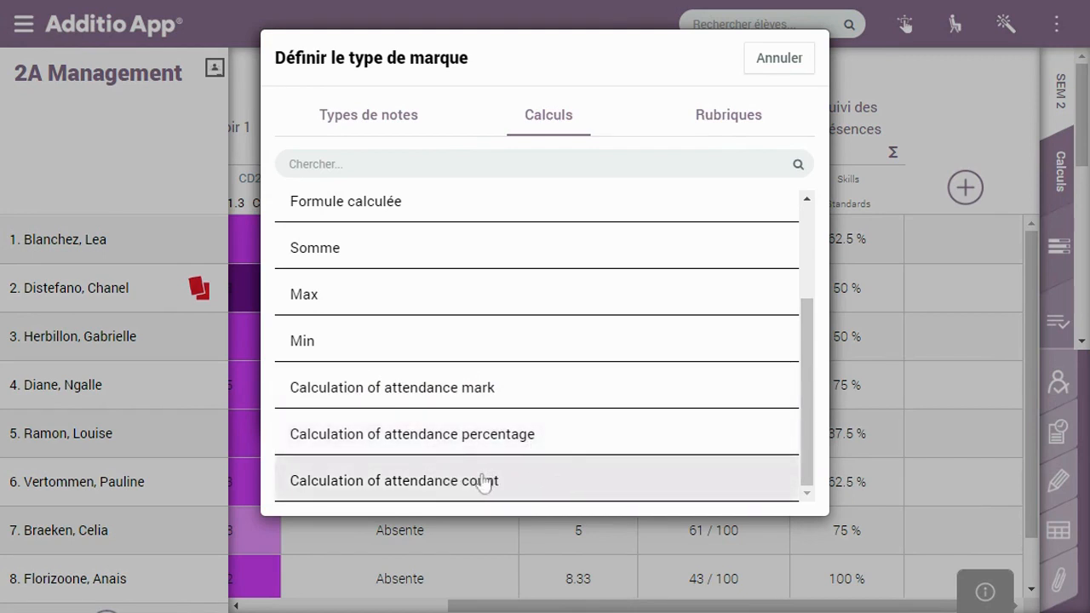
pyautogui.click(526, 484)
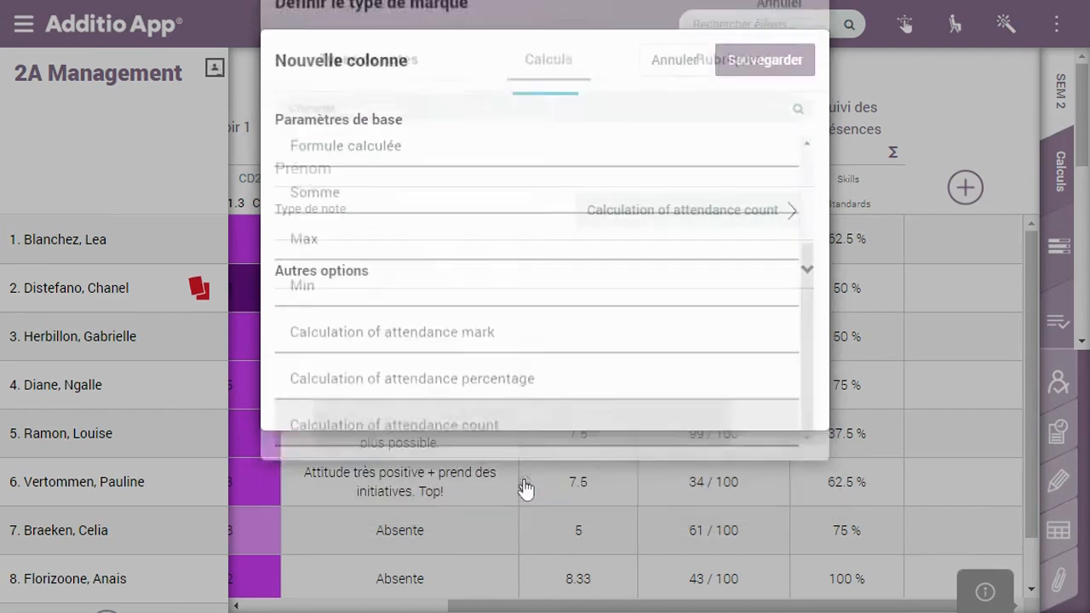
# Step: Name the new attendance count column "Nombre de fois en retard"
pyautogui.click(429, 174)
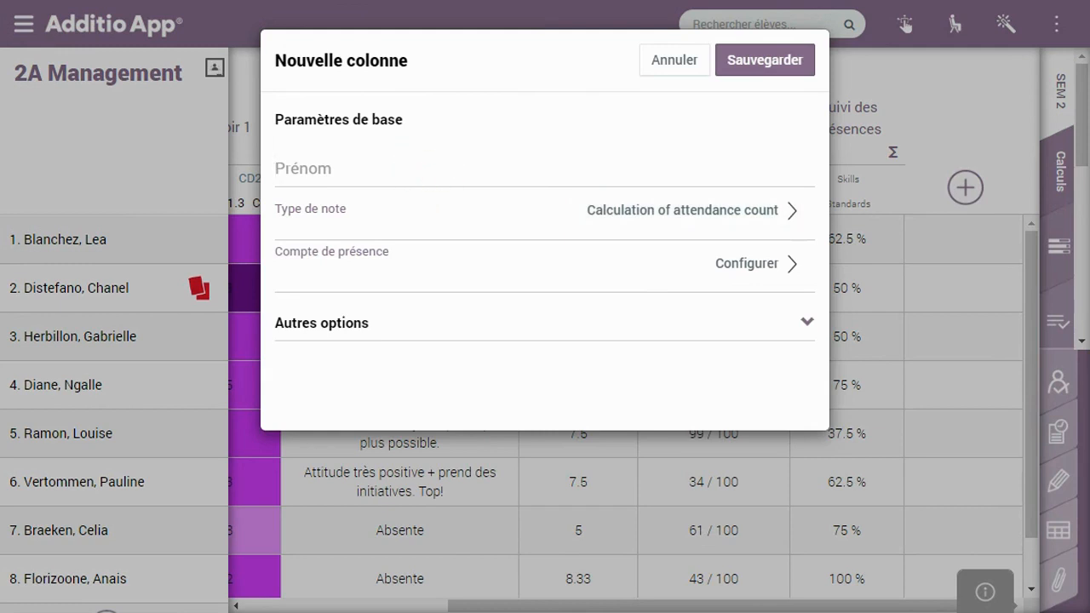
pyautogui.write('Nombre des f')
pyautogui.press('BackSpace')
pyautogui.press('BackSpace')
pyautogui.press('BackSpace')
pyautogui.write('fois en retard')
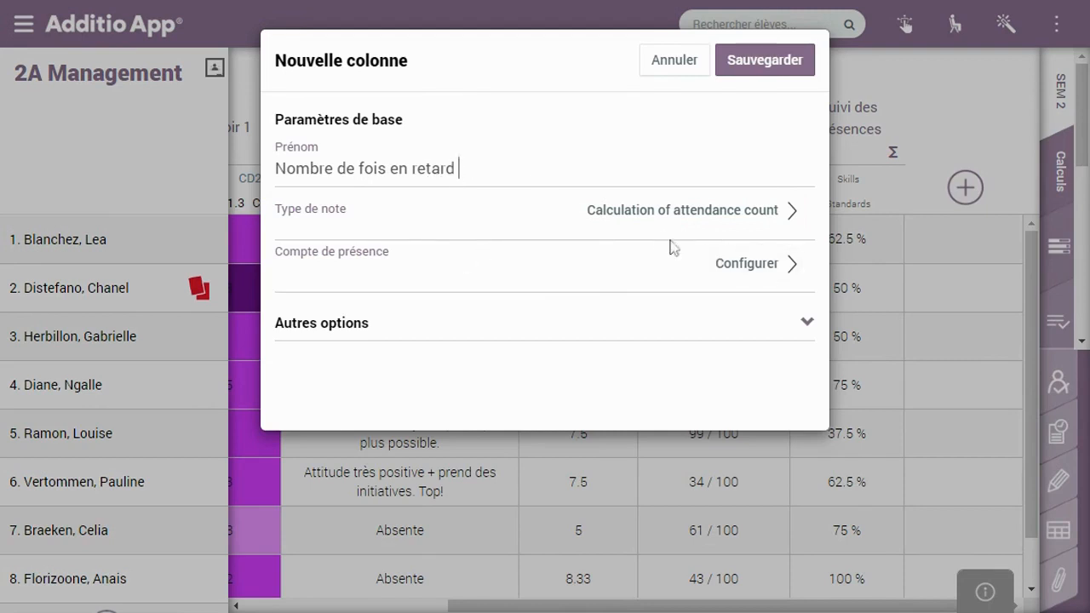
# Step: Configure the attendance count to include the Tardiness and Justified tardiness note types
pyautogui.click(742, 263)
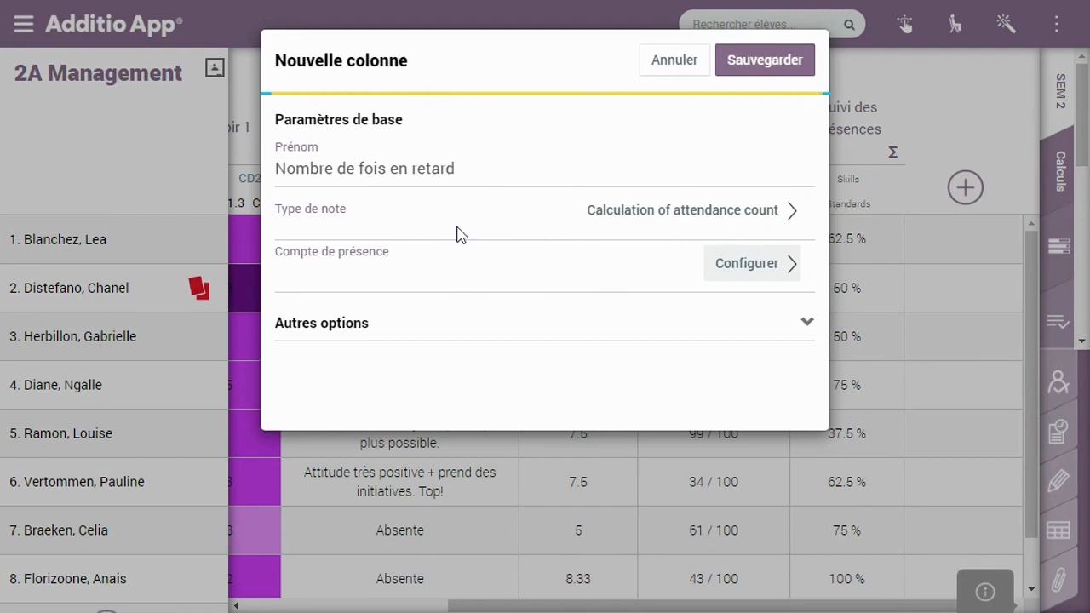
pyautogui.moveTo(823, 377); pyautogui.dragTo(824, 430)
pyautogui.click(304, 372)
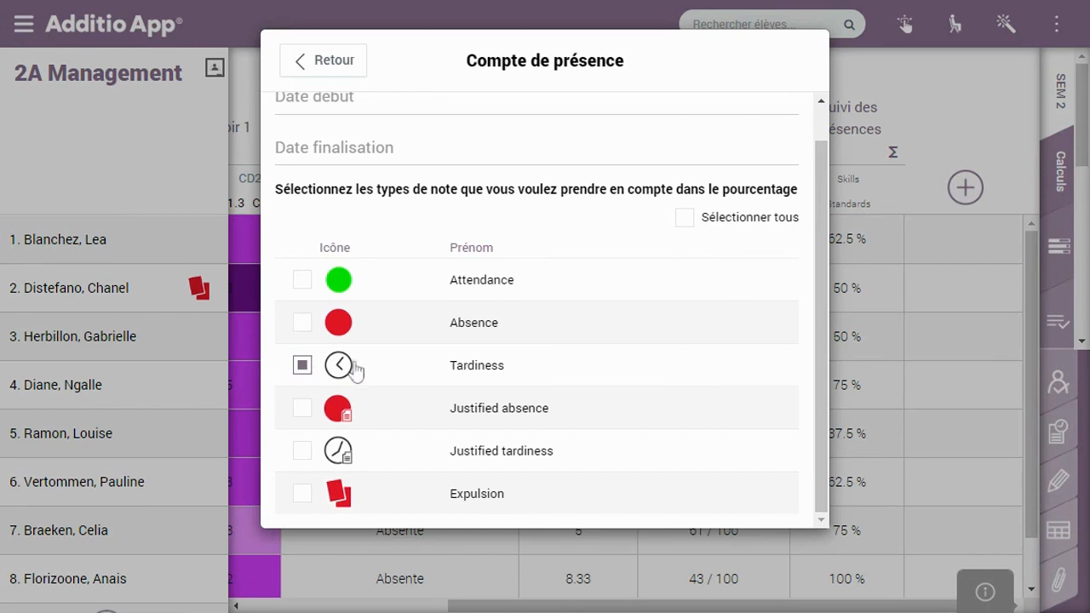
pyautogui.click(303, 452)
pyautogui.moveTo(823, 300); pyautogui.dragTo(819, 255)
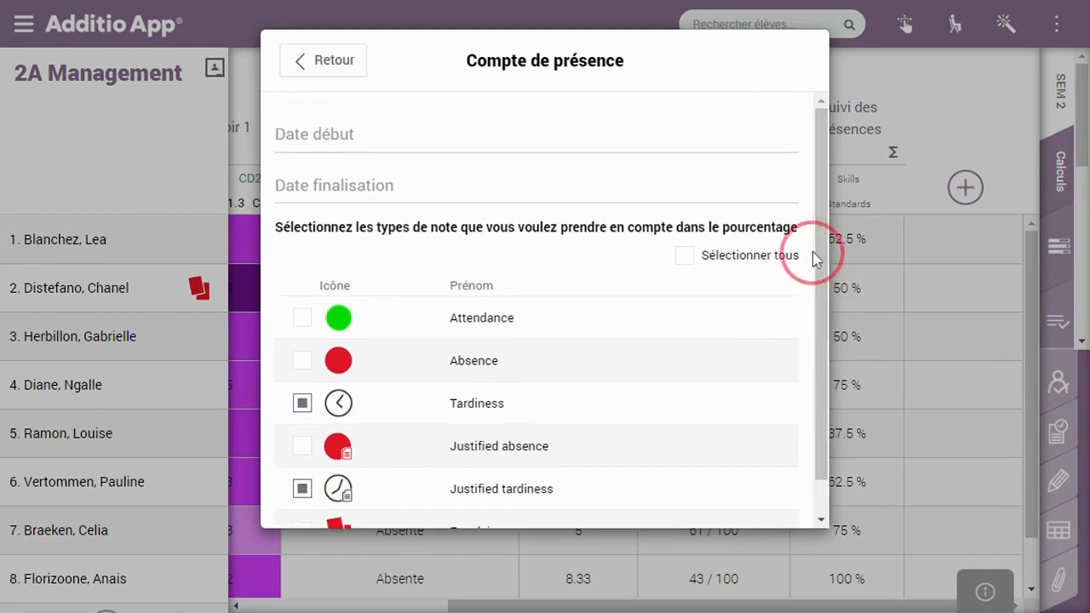
# Step: Set the attendance count period from 20/03/2020 to 20/04/2020 and return to the new column's settings
pyautogui.click(412, 128)
pyautogui.click(306, 173)
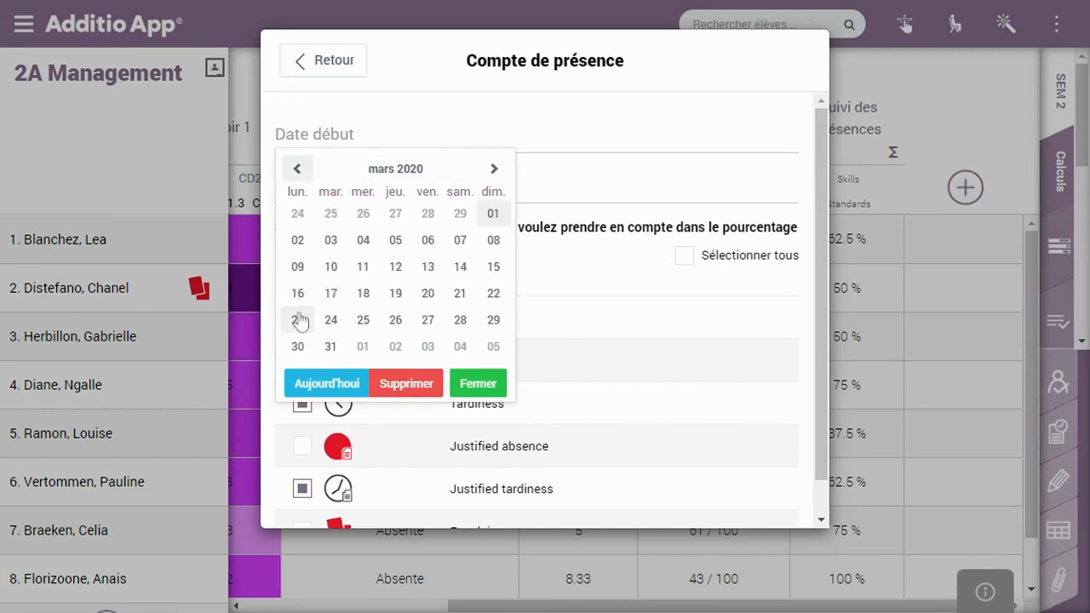
pyautogui.click(428, 295)
pyautogui.click(358, 185)
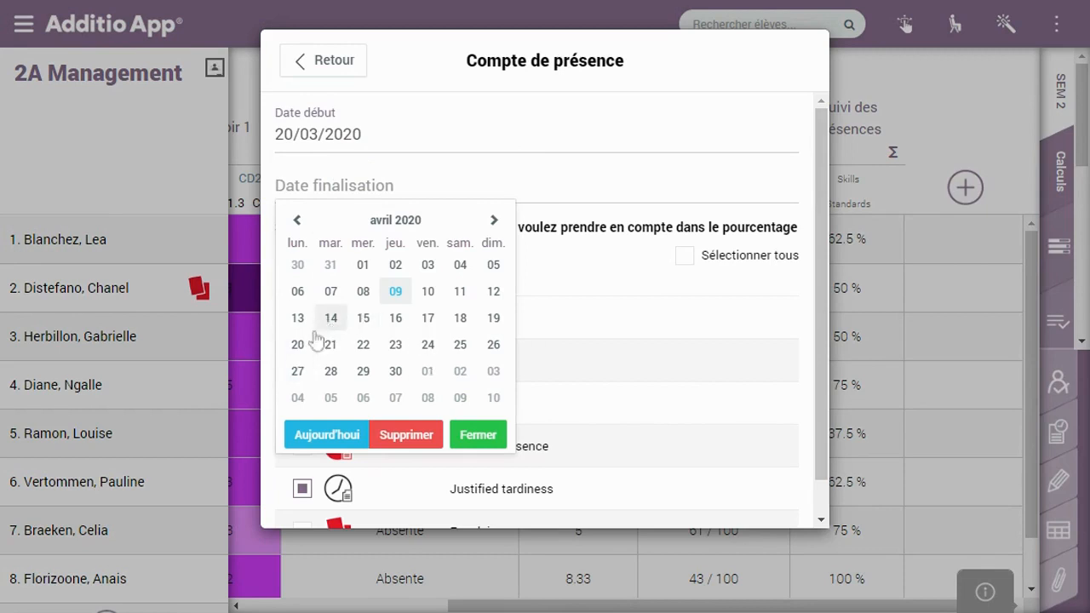
pyautogui.click(295, 347)
pyautogui.click(313, 62)
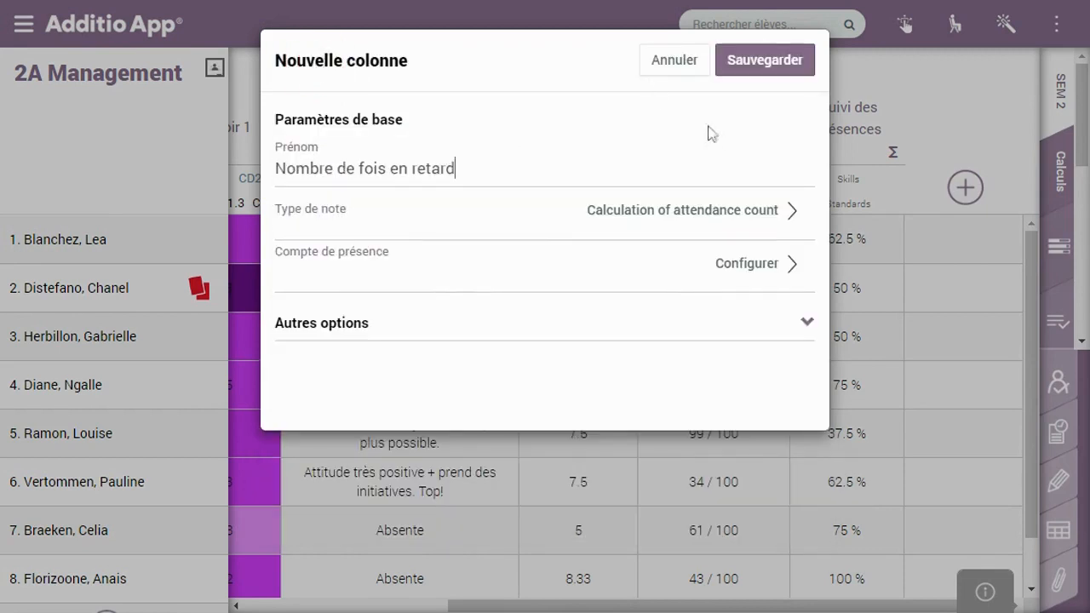
# Step: Review the other options of the Nombre de fois en retard column and save the column
pyautogui.click(805, 321)
pyautogui.moveTo(818, 233); pyautogui.dragTo(806, 285)
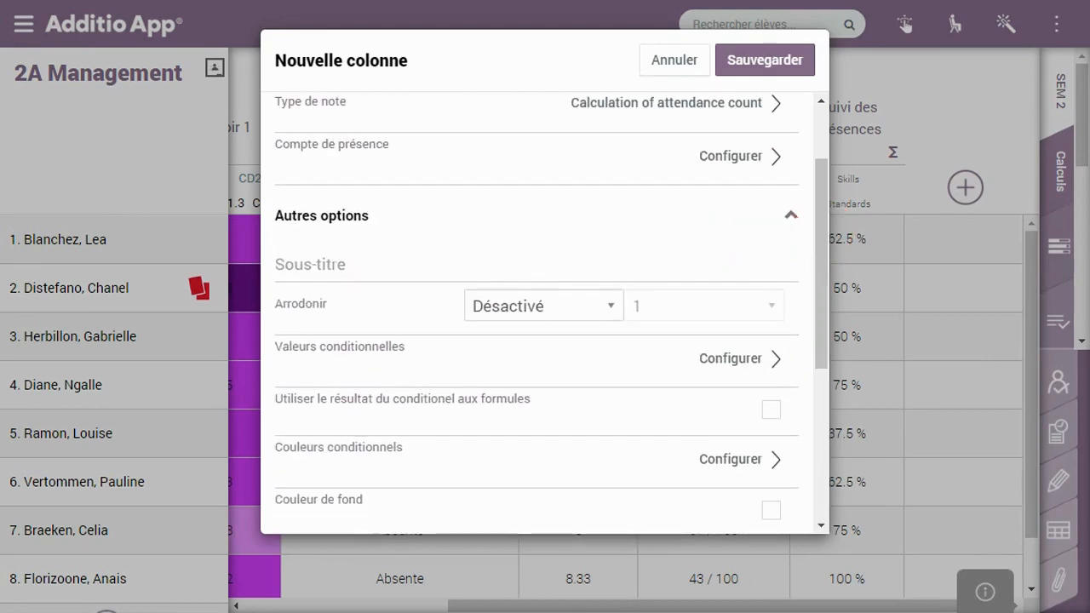
pyautogui.click(788, 213)
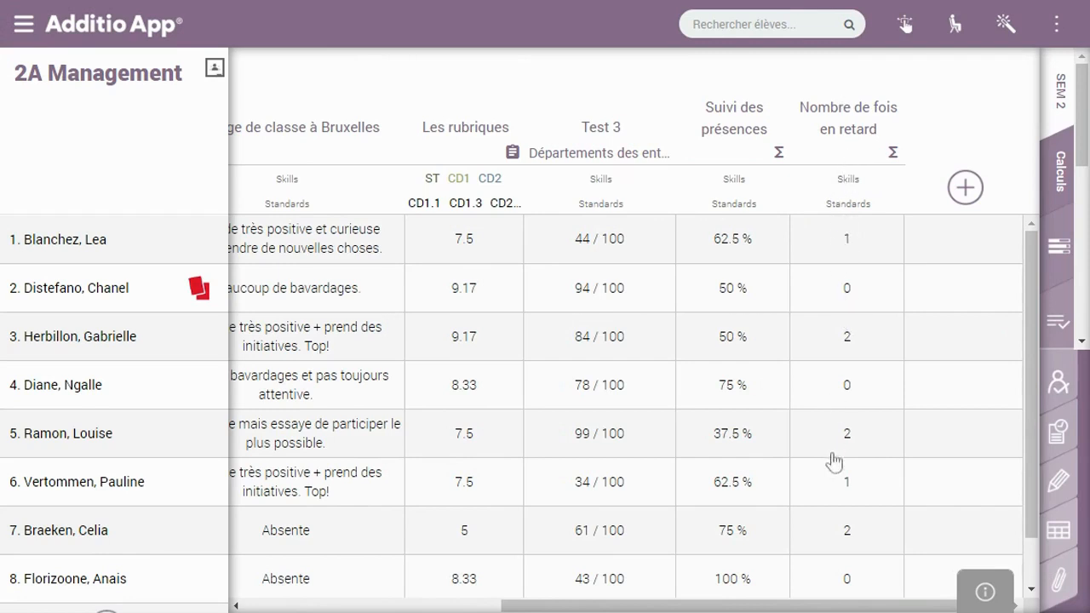
# Step: Add an envelope icon to the first student's cell in the Nombre de fois en retard column
pyautogui.click(824, 244)
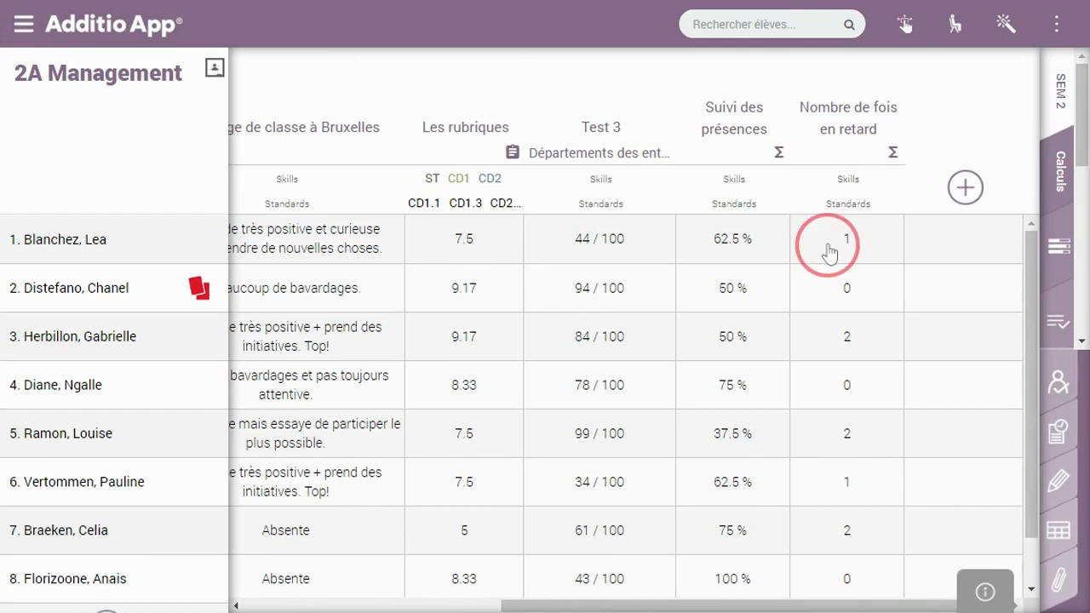
pyautogui.click(418, 241)
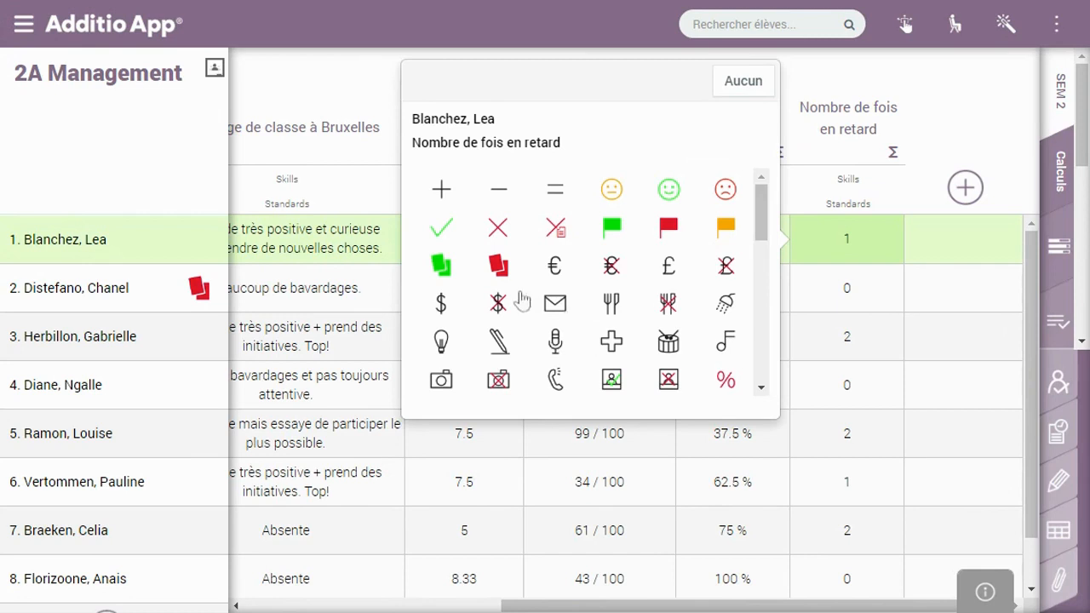
pyautogui.click(556, 298)
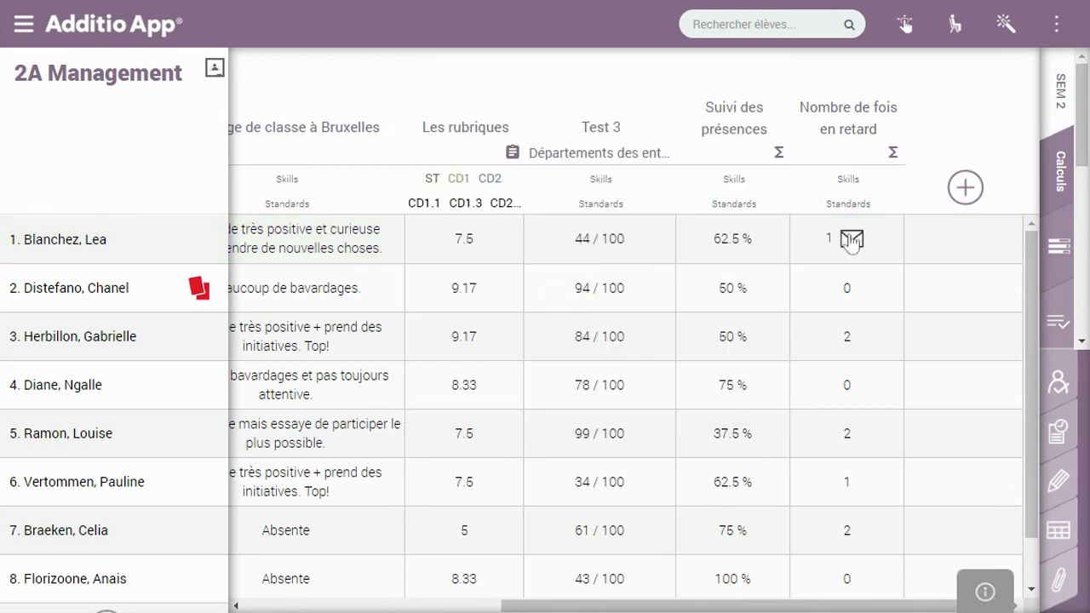